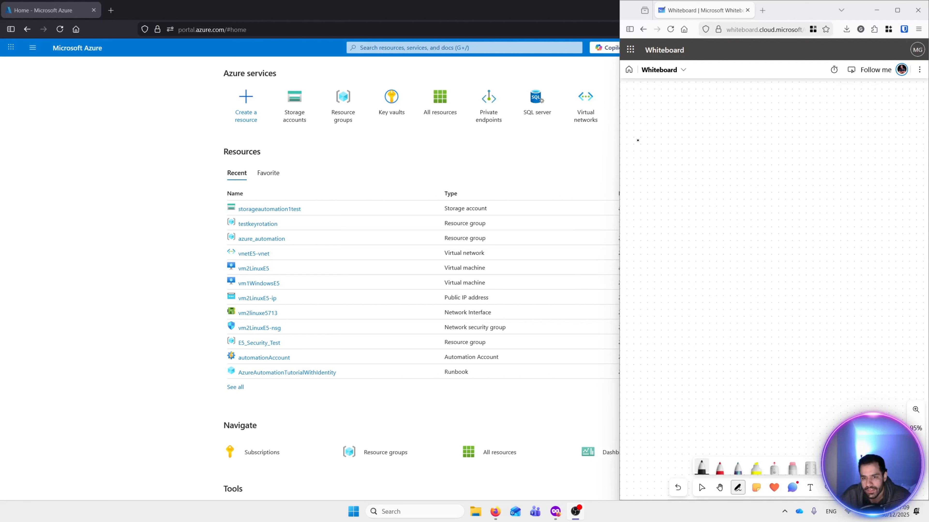
- Draw a small square labelled SA on the whiteboard and a tall rectangle opposite it
mouse_move(637, 140)
mouse_down()
mouse_move(639, 175)
mouse_move(673, 158)
mouse_move(661, 138)
mouse_move(641, 139)
mouse_move(641, 124)
mouse_move(666, 139)
mouse_move(665, 128)
mouse_up()
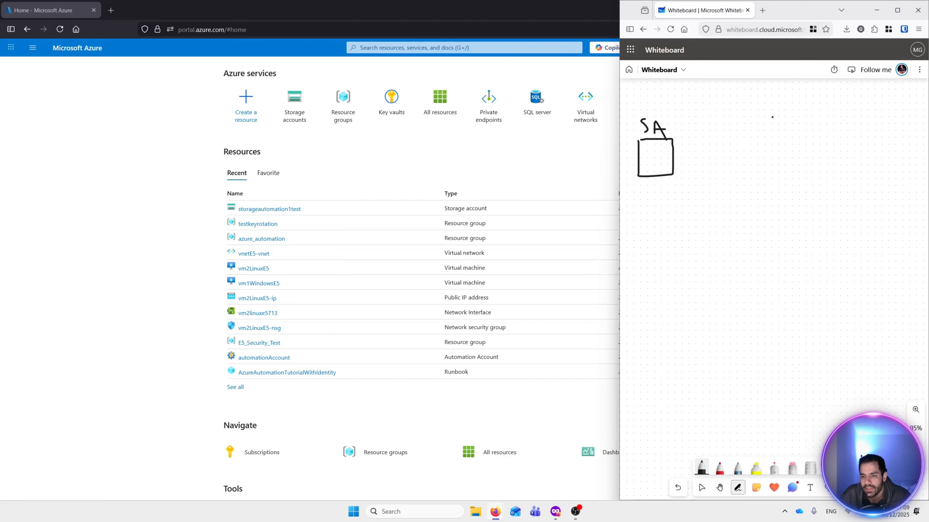
mouse_move(856, 113)
mouse_down()
mouse_move(812, 114)
mouse_move(818, 214)
mouse_up()
mouse_move(869, 113)
mouse_down()
mouse_move(856, 113)
mouse_move(872, 133)
mouse_move(874, 202)
mouse_move(855, 214)
mouse_move(817, 214)
mouse_up()
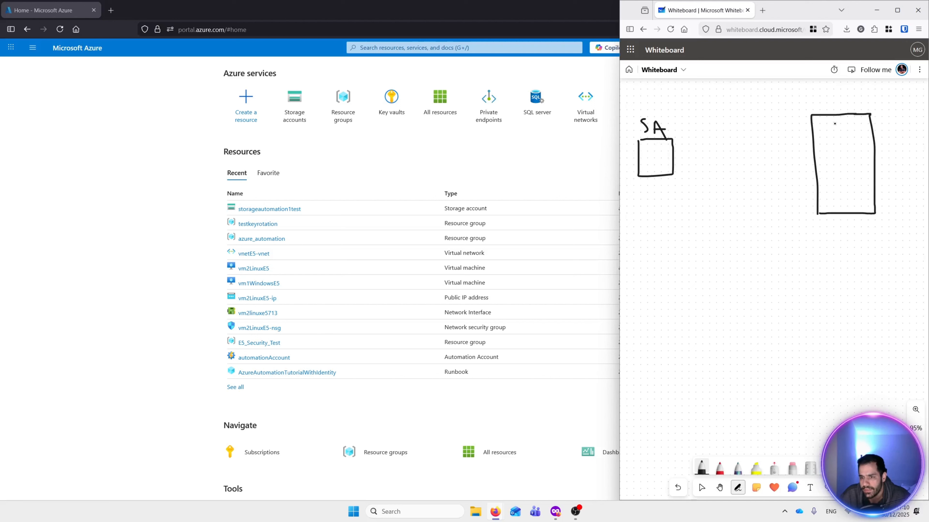
- Sketch two small boxes joined by a downward arrow inside the tall rectangle, link each to the SA square, and add continuation dots
mouse_move(824, 138)
mouse_down()
mouse_move(838, 142)
mouse_move(835, 123)
mouse_up()
mouse_move(667, 151)
mouse_down()
mouse_move(732, 135)
mouse_move(820, 132)
mouse_up()
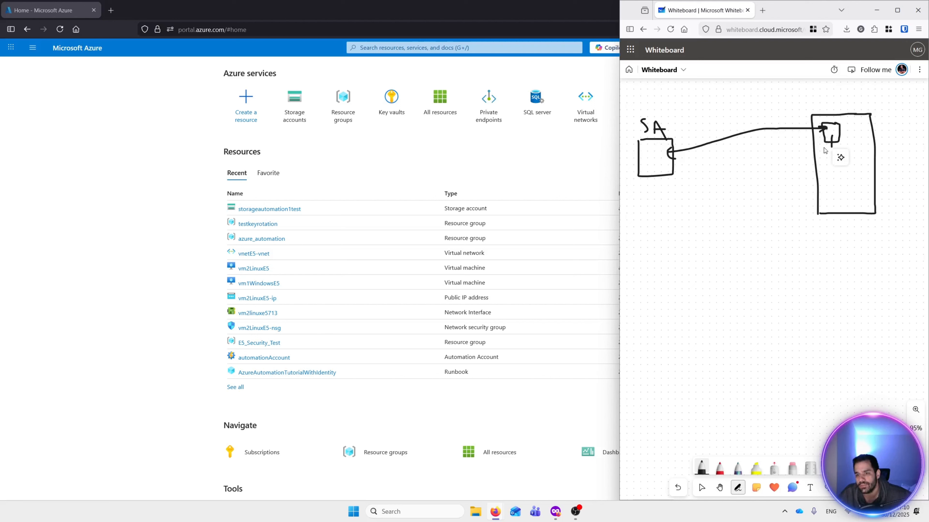
mouse_move(823, 146)
mouse_down()
mouse_move(840, 148)
mouse_move(825, 162)
mouse_move(833, 174)
mouse_move(839, 161)
mouse_move(829, 156)
mouse_up()
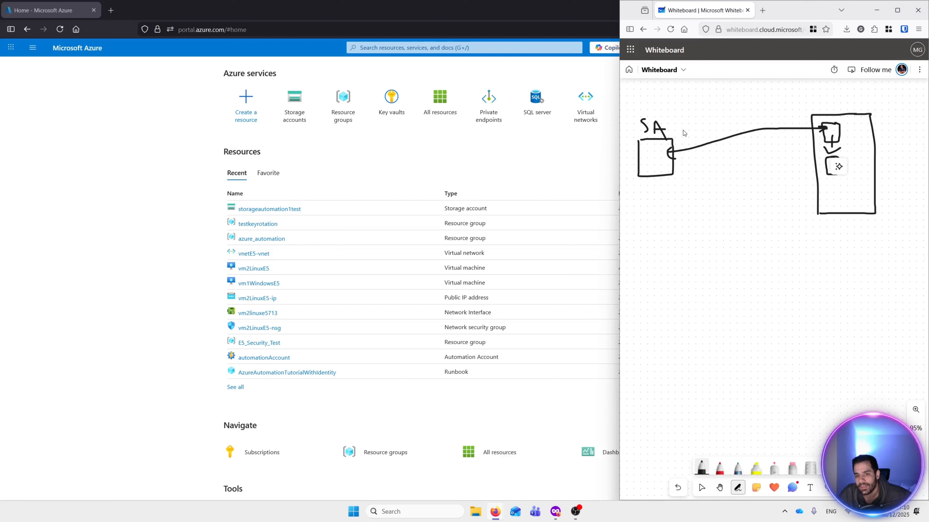
mouse_move(666, 166)
mouse_down()
mouse_move(823, 161)
mouse_move(816, 170)
mouse_up()
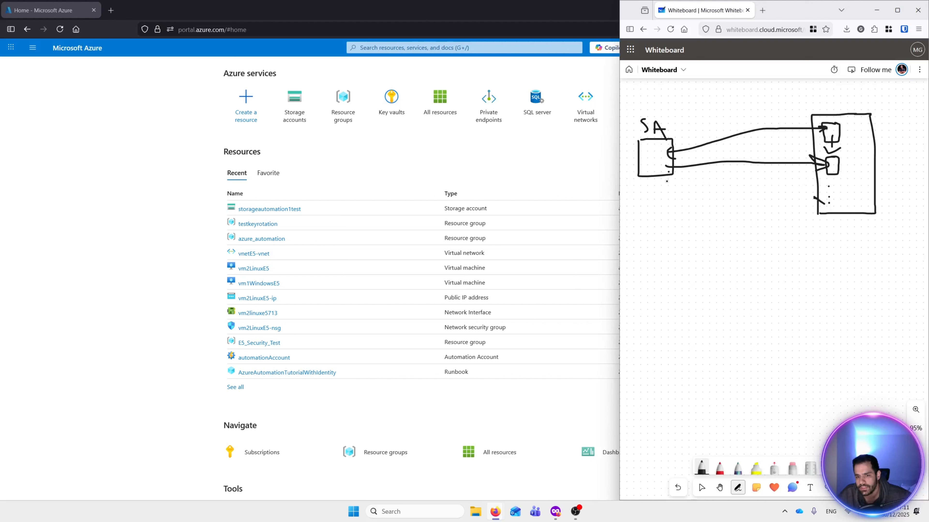
click(668, 199)
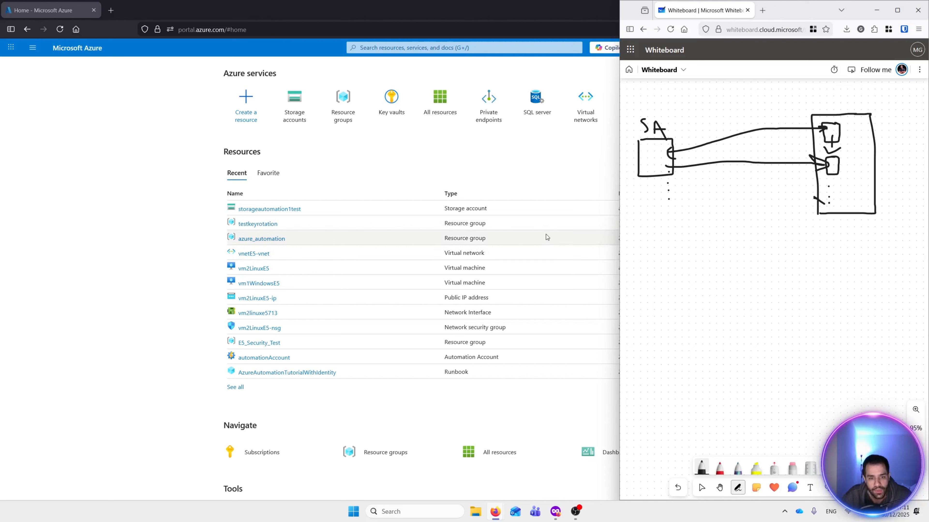
- Switch to the Azure portal and start creating a key vault
click(525, 146)
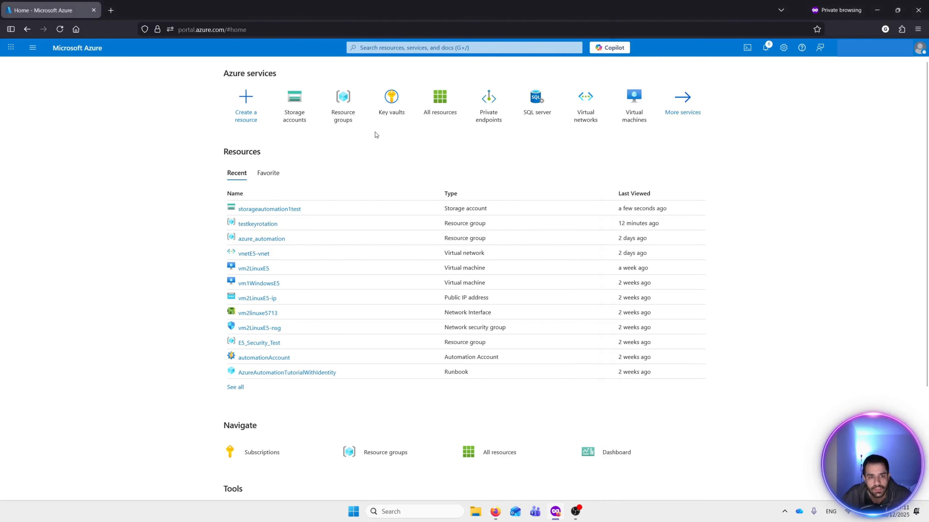
mouse_move(398, 104)
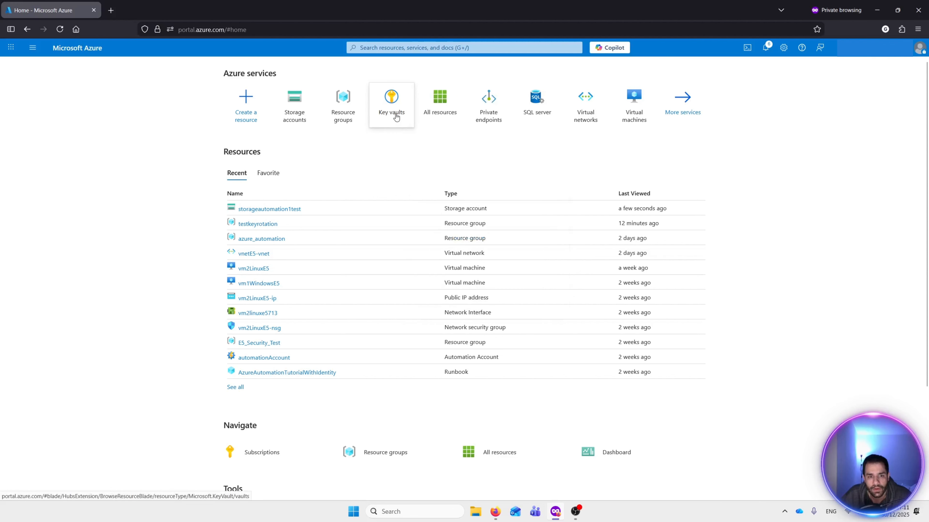
click(396, 116)
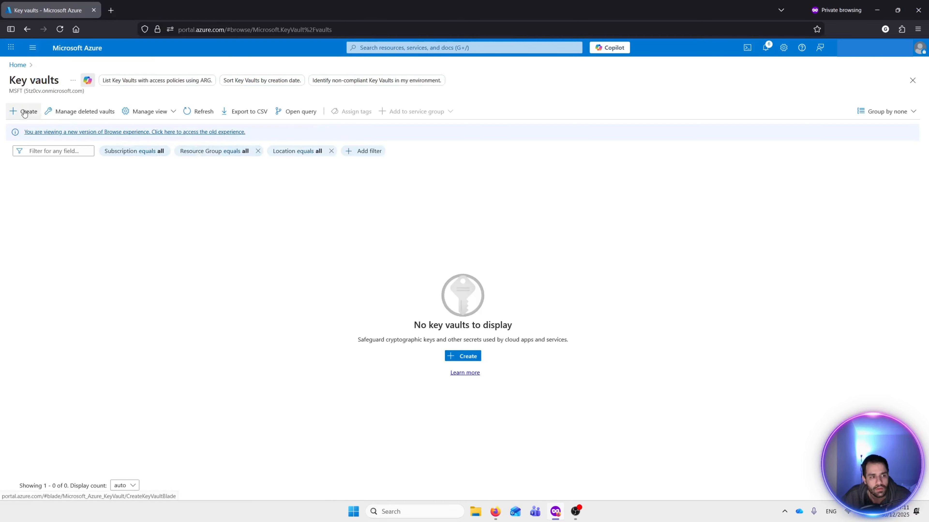
click(27, 110)
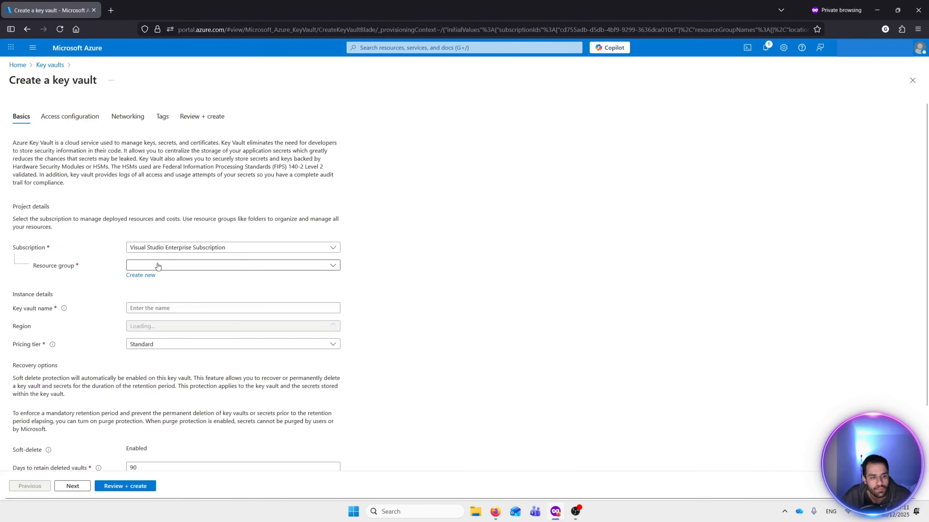
- Assign the key vault to resource group testkeyrotation, name it kryvaultgoli123, and continue to the access configuration
click(158, 265)
click(150, 341)
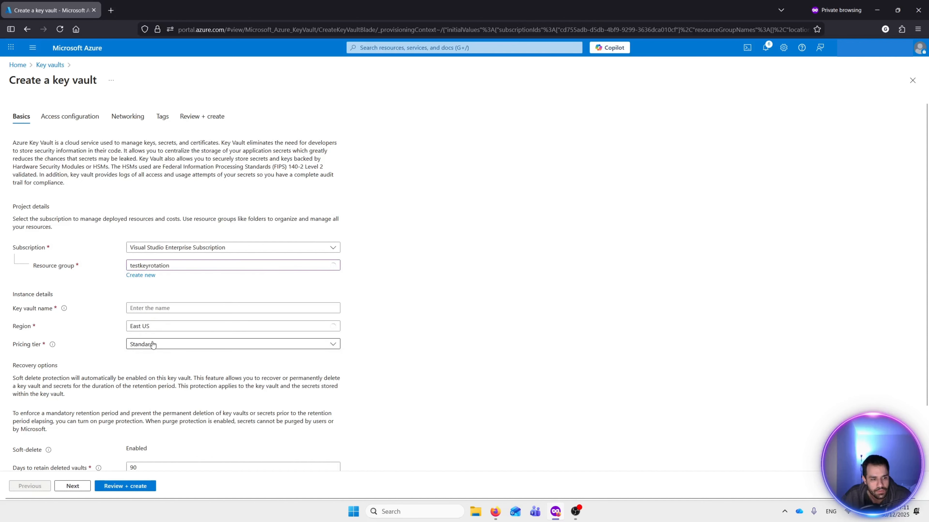
click(179, 308)
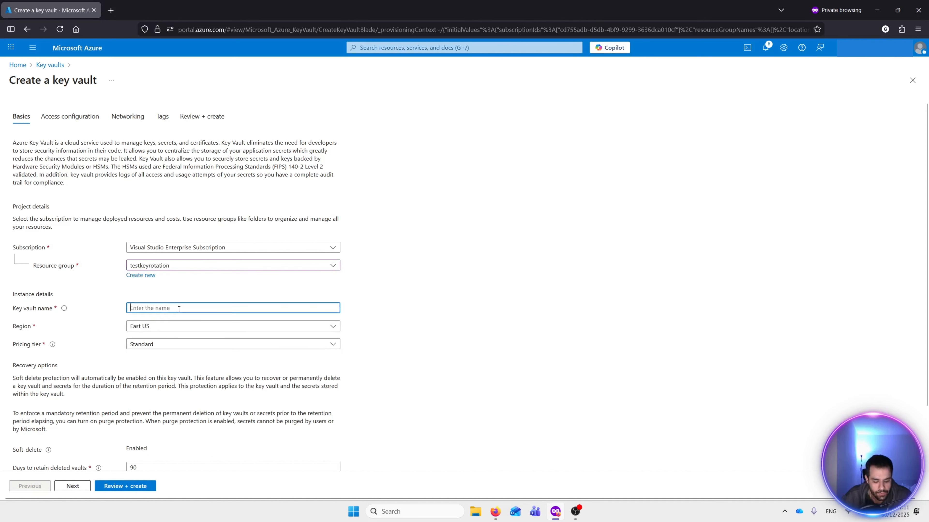
text(kry)
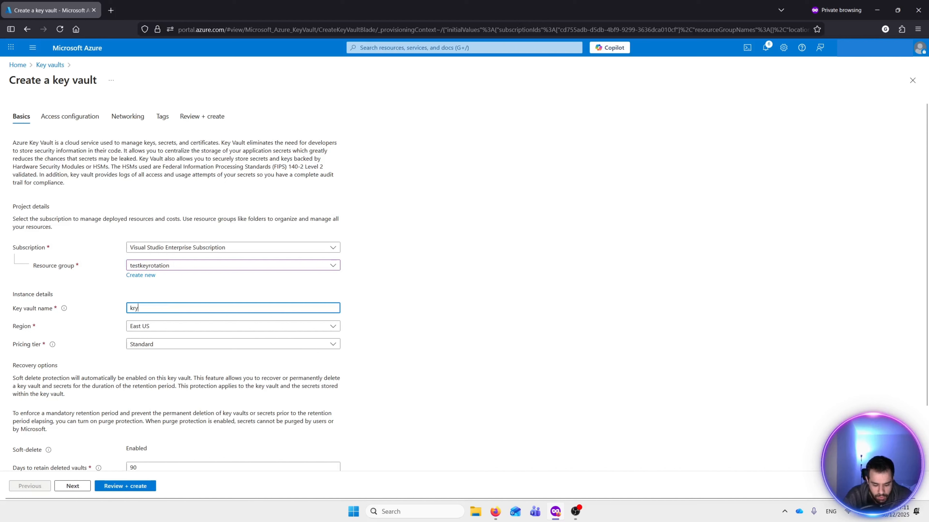
text(vaultgoli)
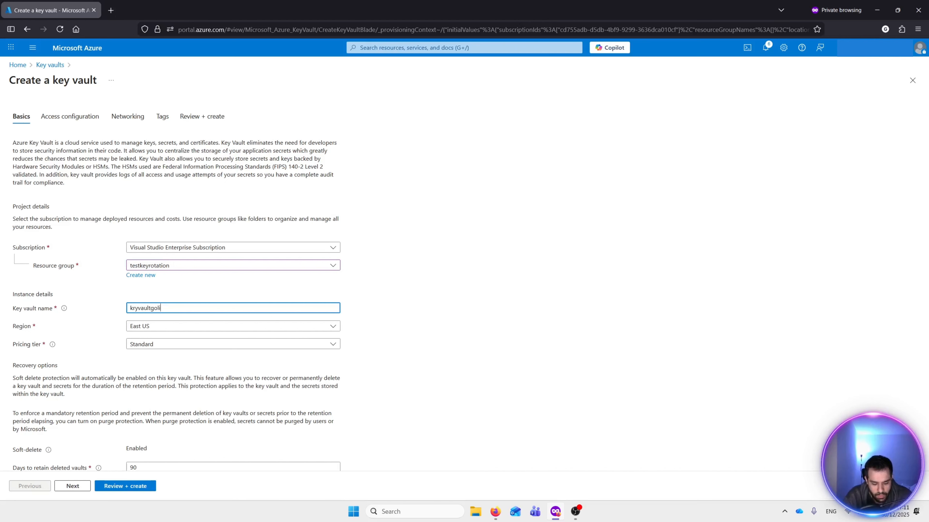
text(123)
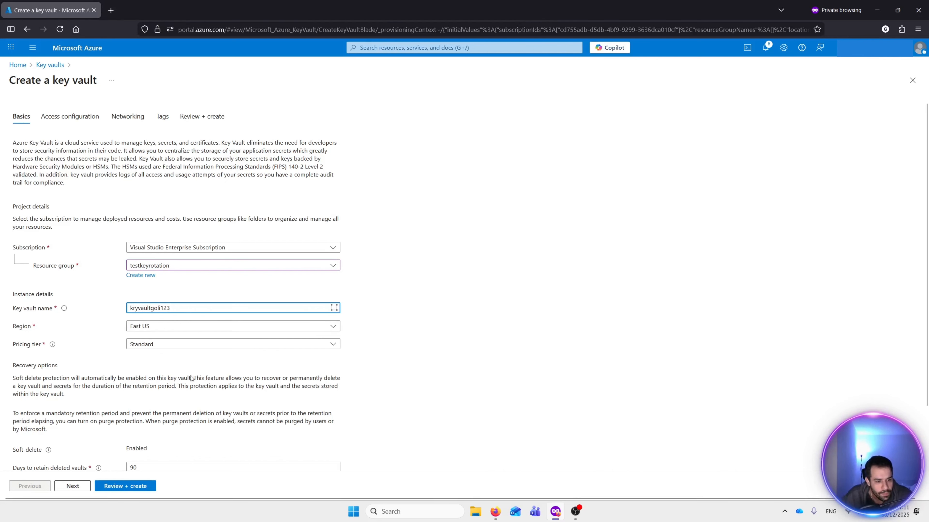
scroll(151, 418, down, 2)
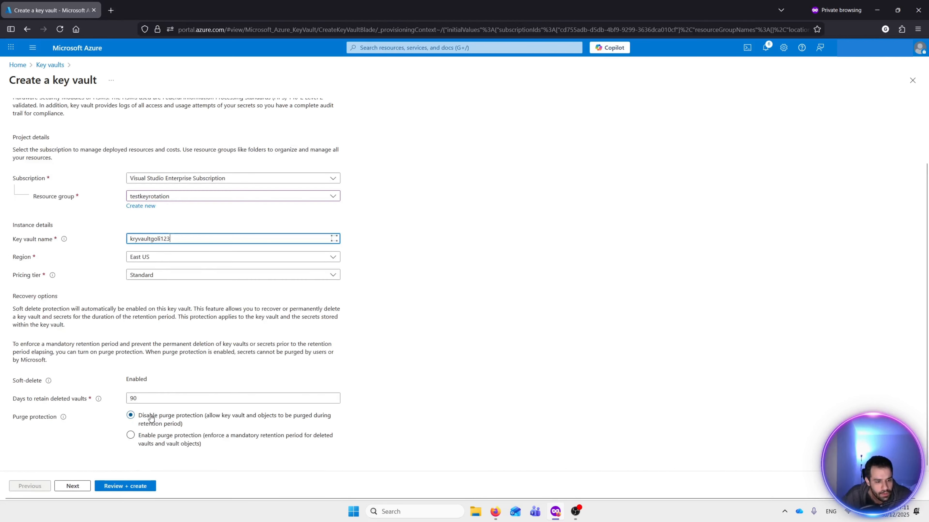
click(69, 492)
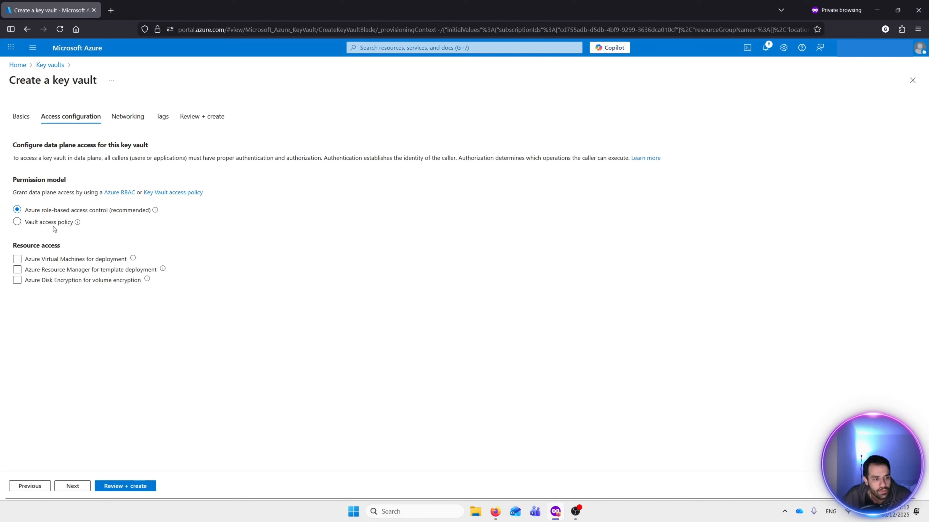
- Set the permission model to Vault access policy and select the listed user's access policy
click(109, 259)
click(119, 259)
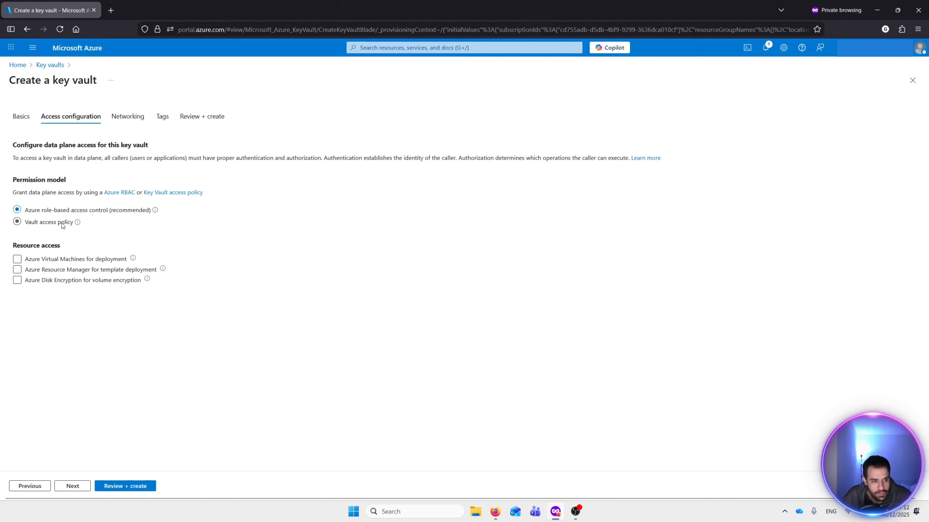
click(52, 228)
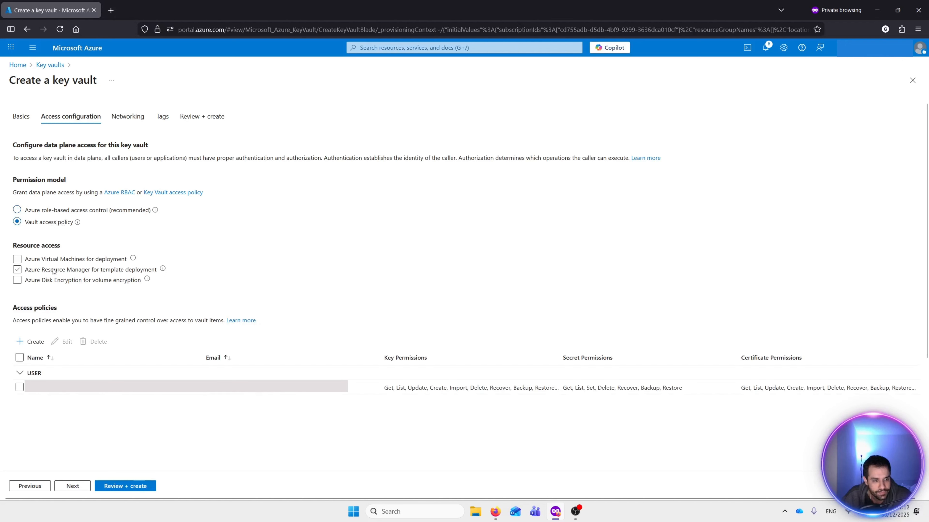
click(19, 388)
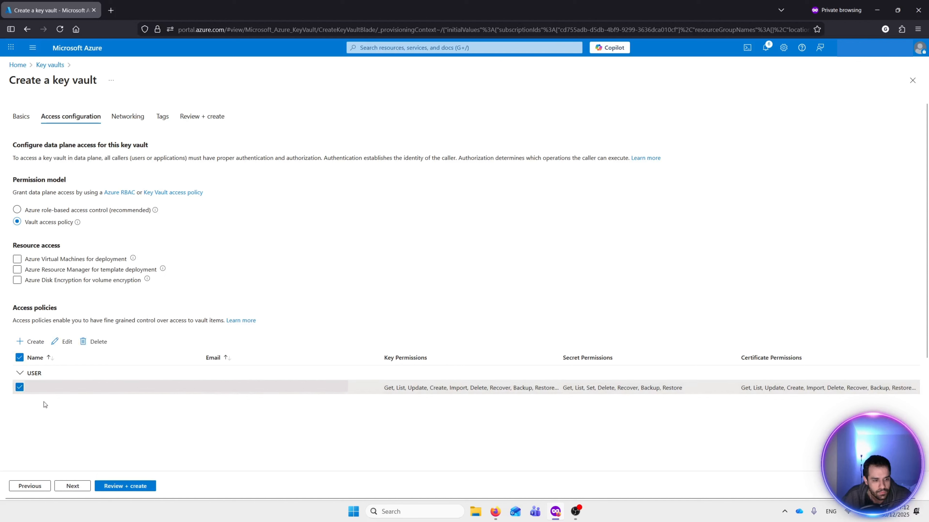
- Keep public access from all networks and create the key vault after reviewing its settings
click(73, 486)
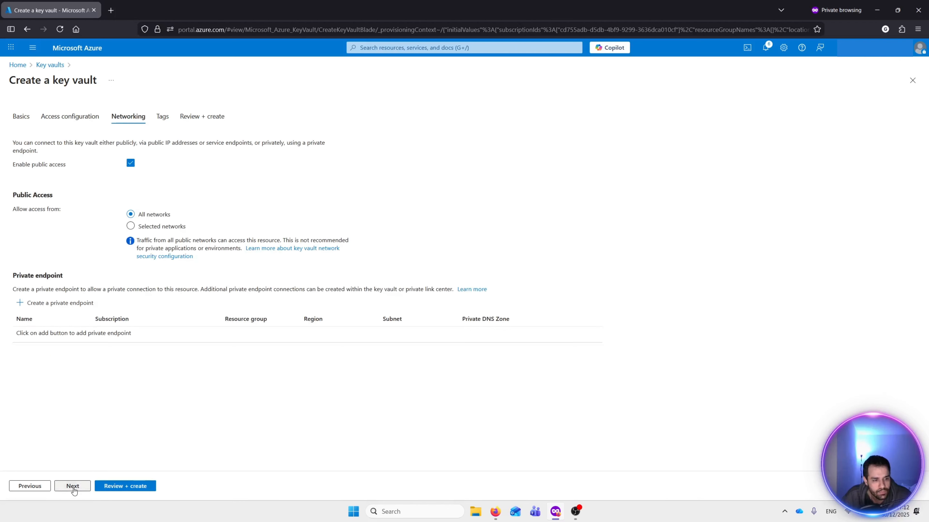
click(117, 486)
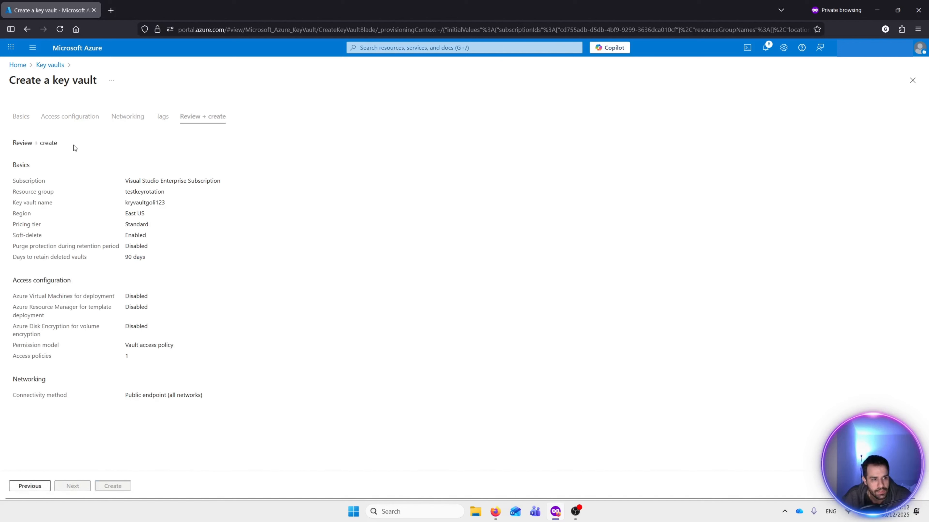
click(122, 489)
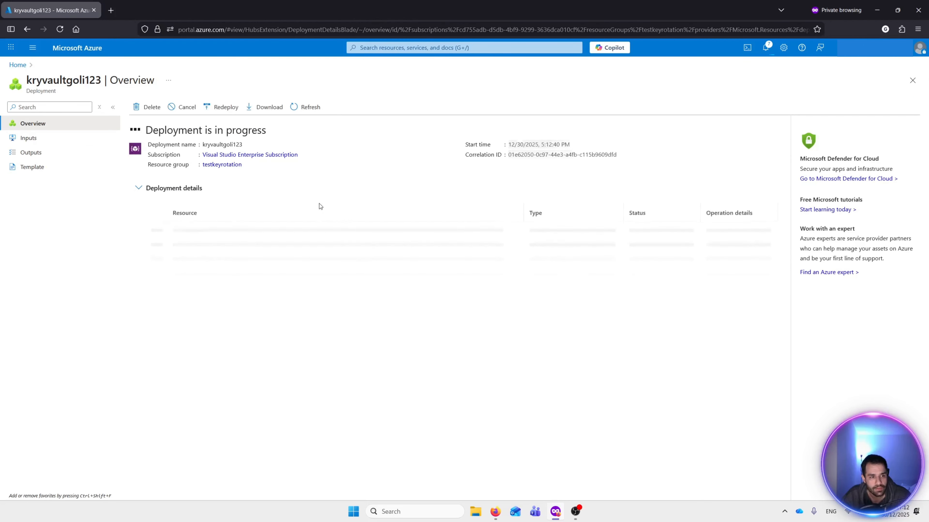
- Open the kryvaultgoli123 key vault from the list of key vaults
click(88, 55)
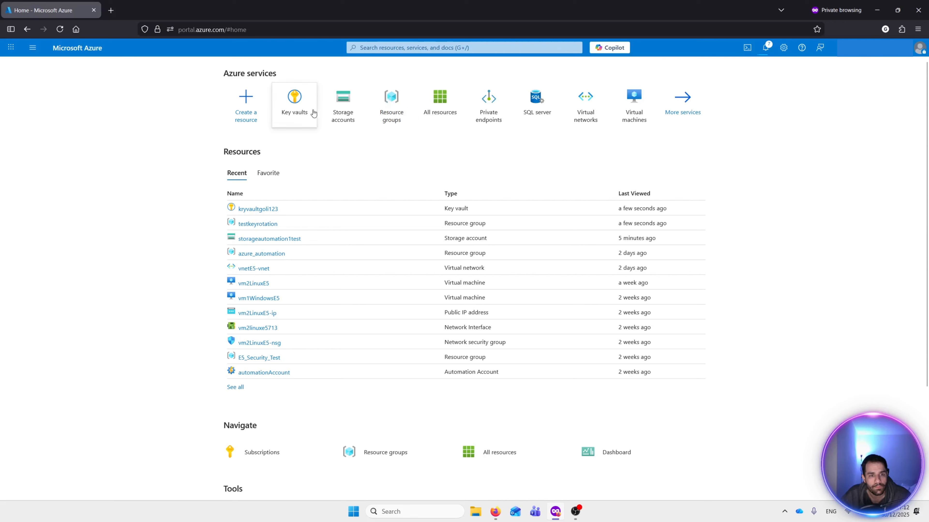
click(298, 121)
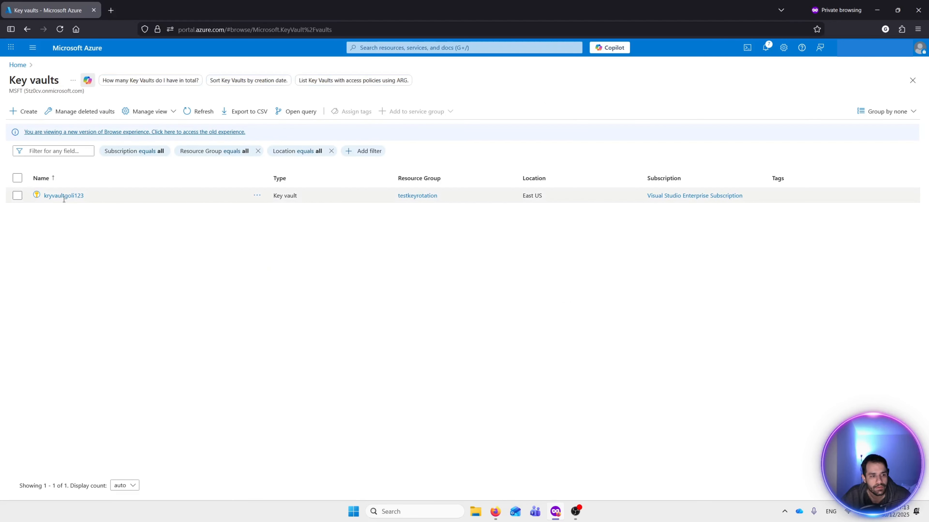
click(64, 196)
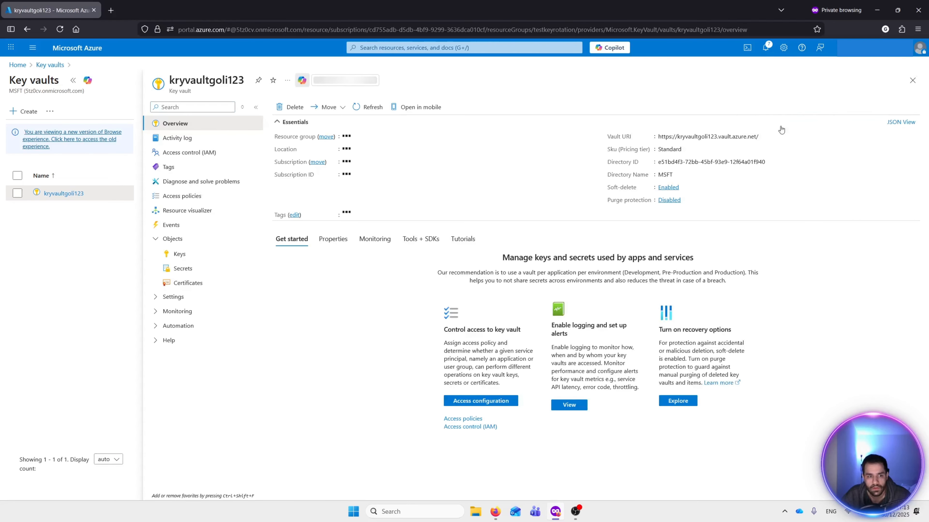
- Generate a 2048-bit RSA key named keyobjectgoli in the vault, with an expiration date of 12/30/2027
click(178, 254)
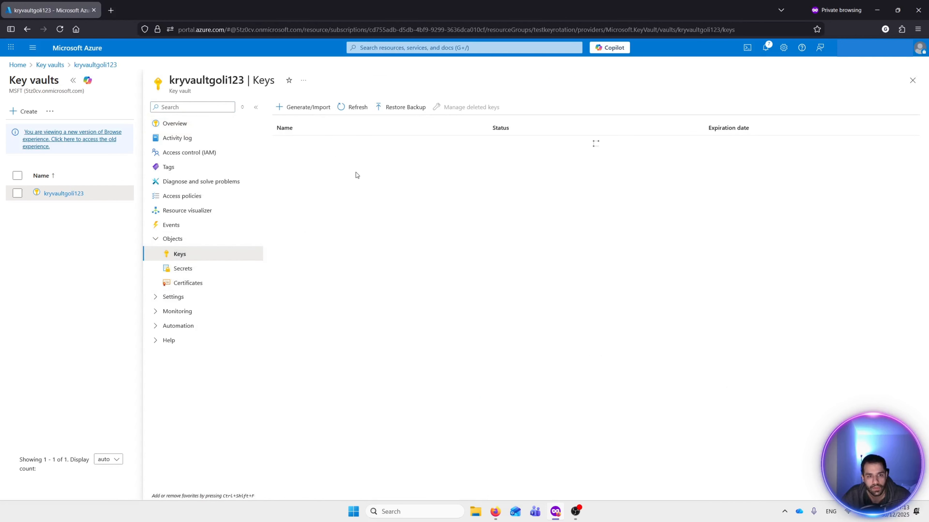
click(302, 108)
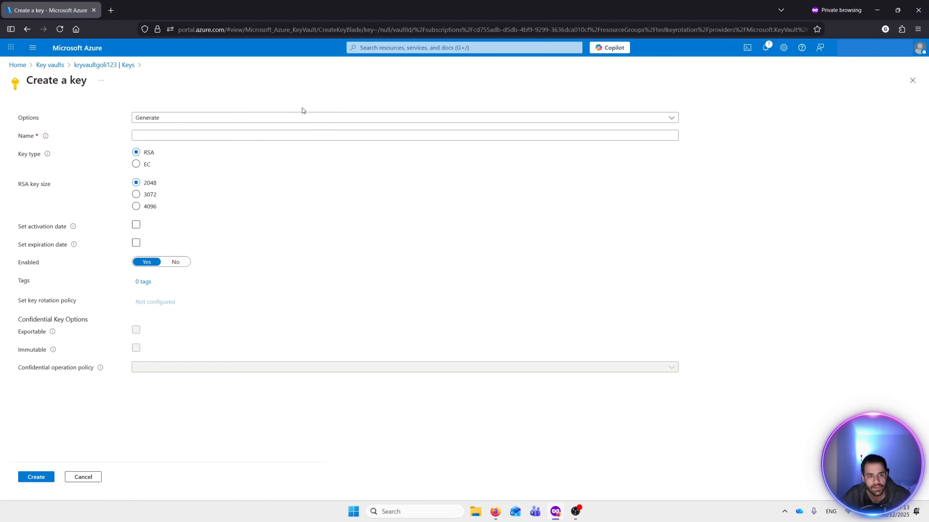
click(181, 131)
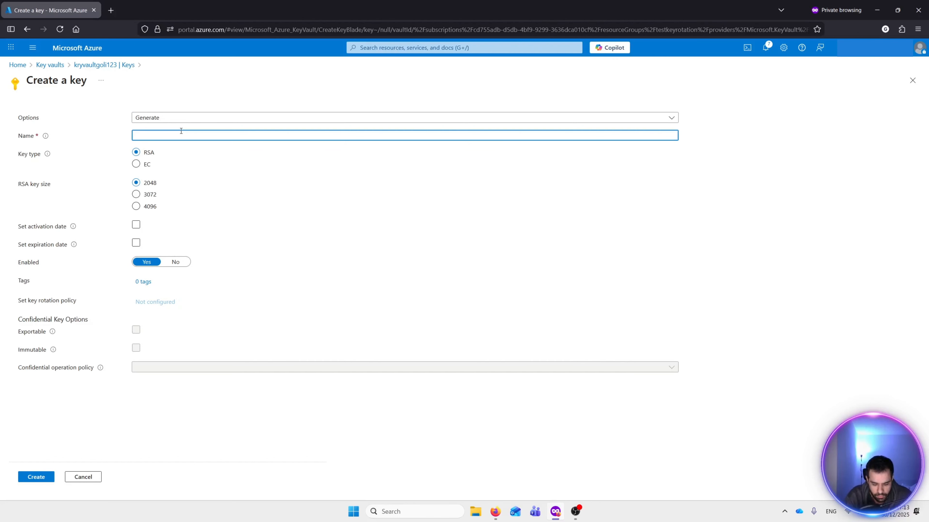
text(keyobject)
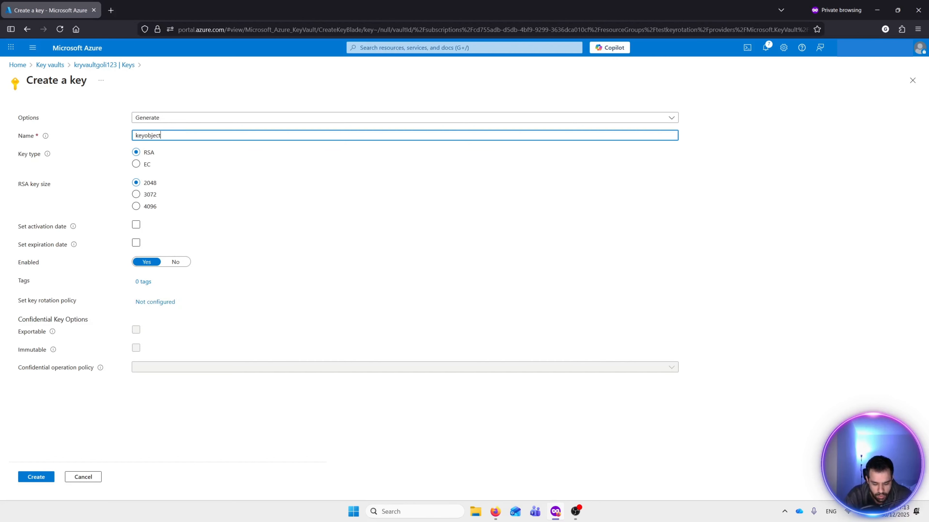
text(goli)
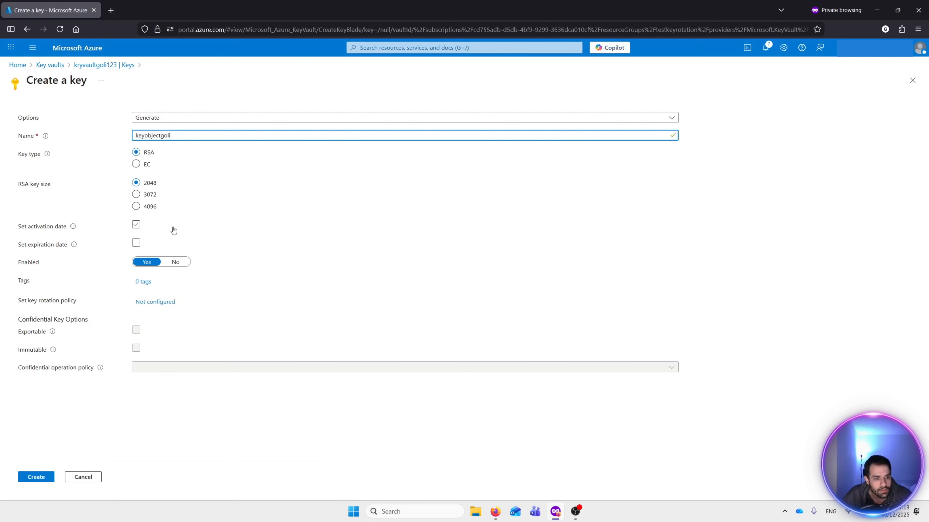
click(135, 244)
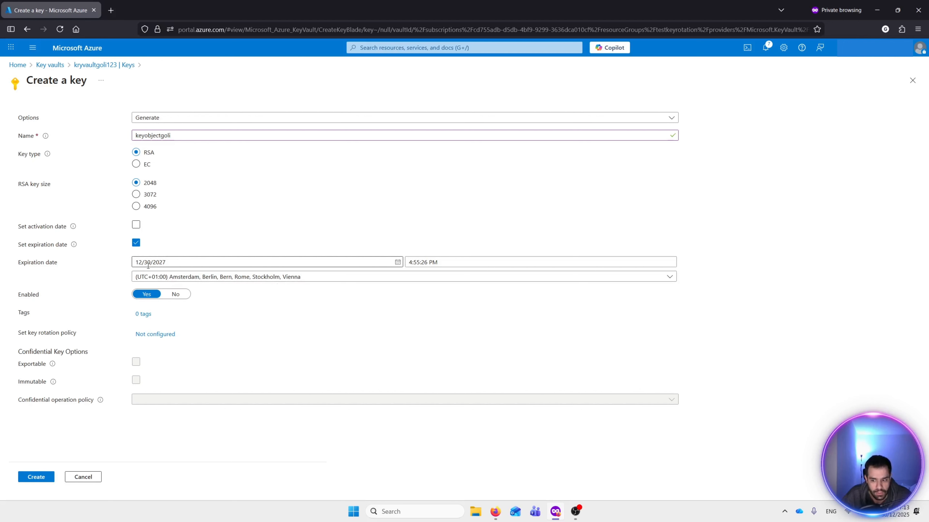
click(47, 481)
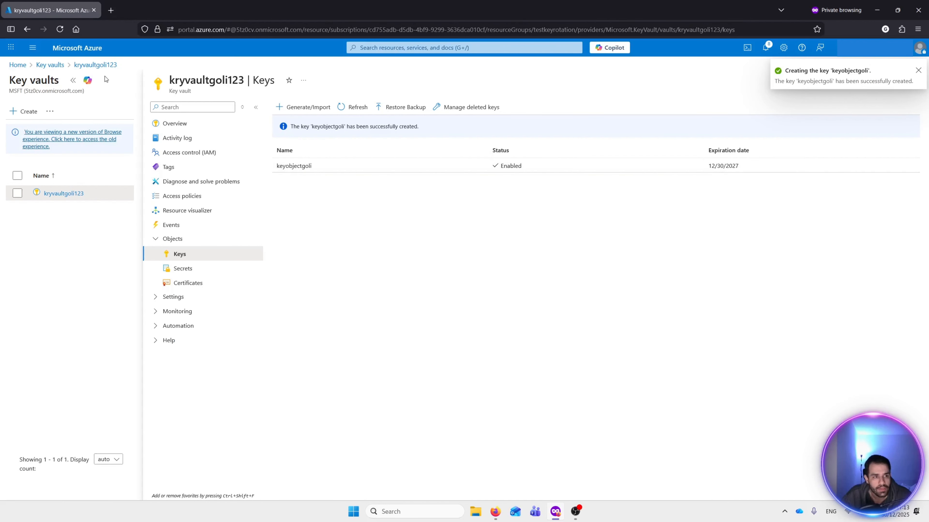
- Open the encryption settings of the existing storageautomation1test storage account
click(100, 51)
click(341, 122)
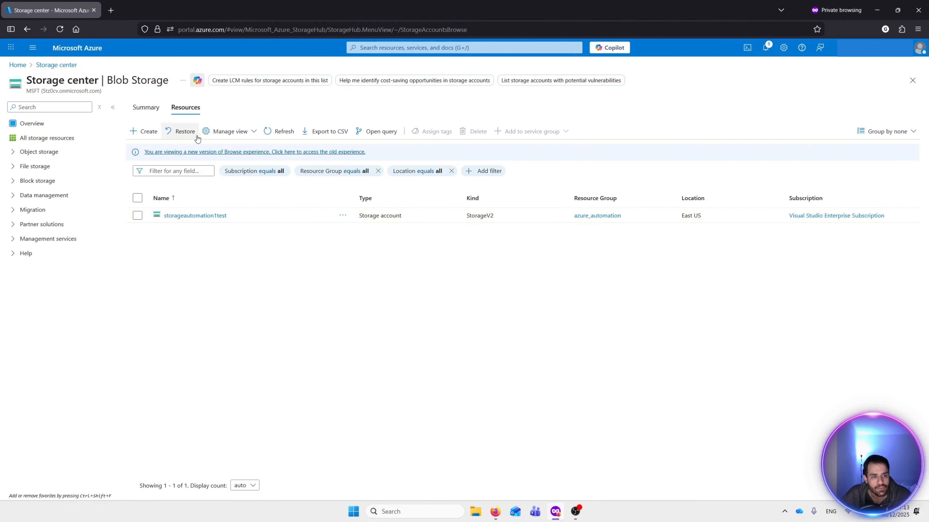
click(148, 133)
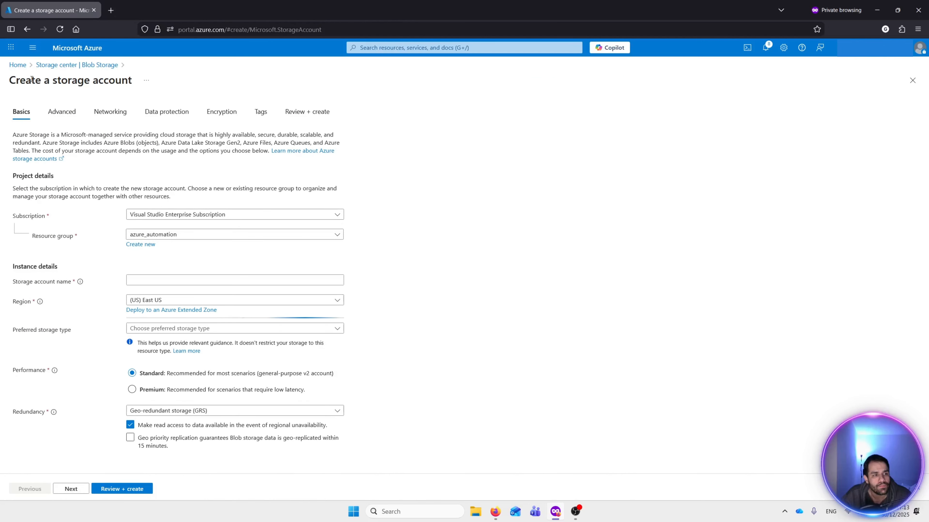
click(912, 80)
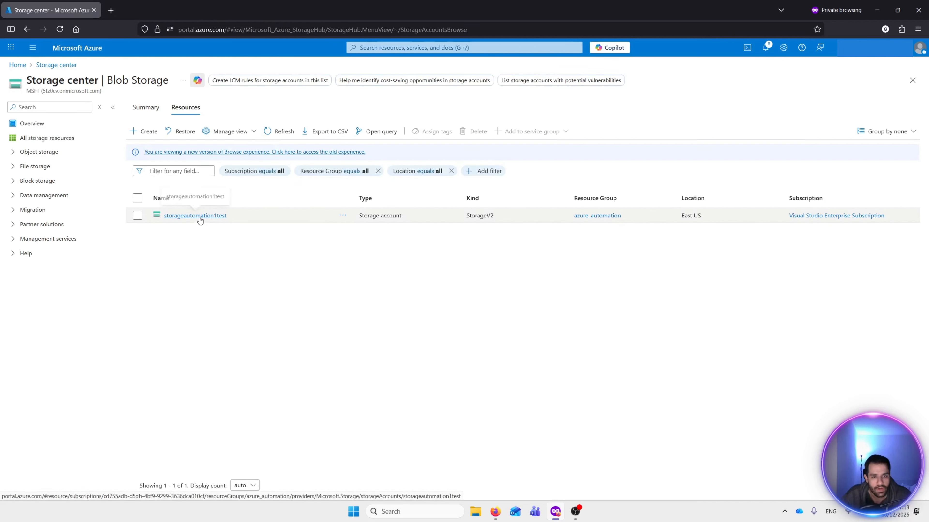
click(195, 216)
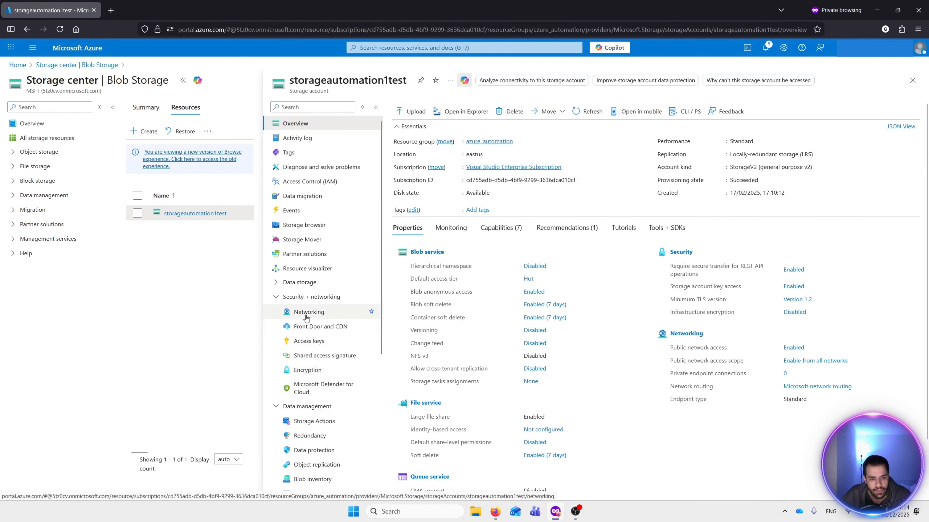
click(307, 373)
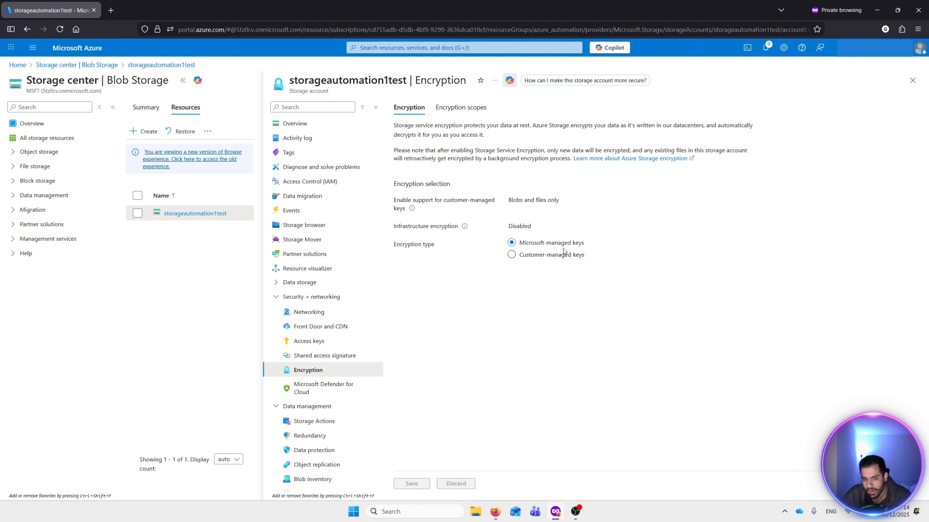
- Set the encryption type to Customer-managed keys, with the encryption key selected from a key vault
click(512, 257)
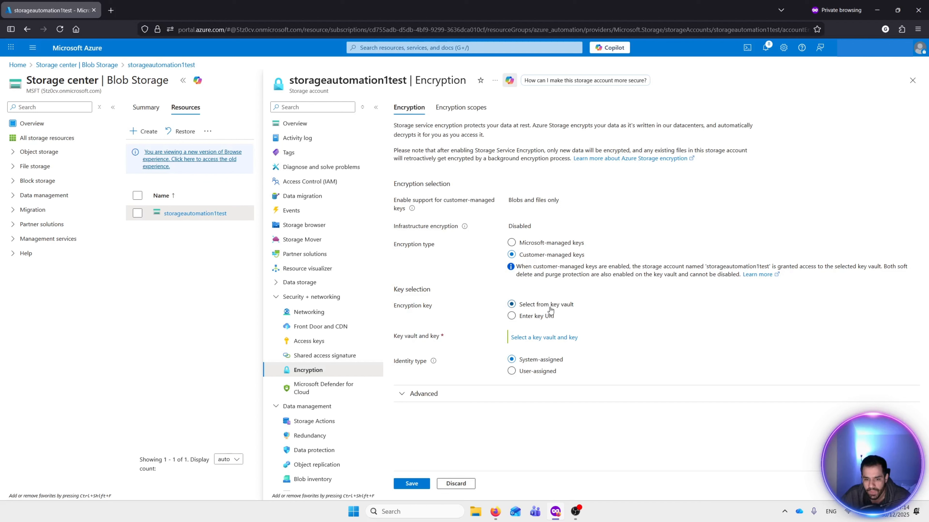
click(536, 317)
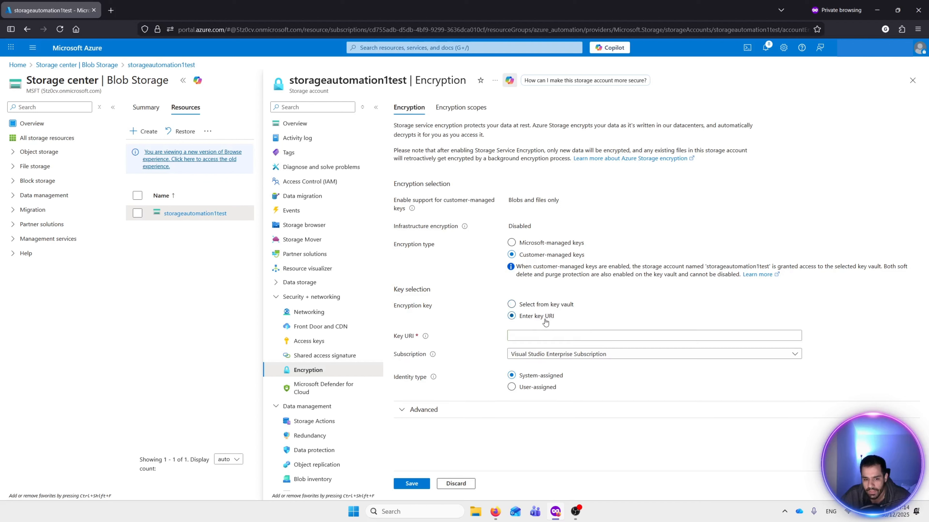
click(528, 309)
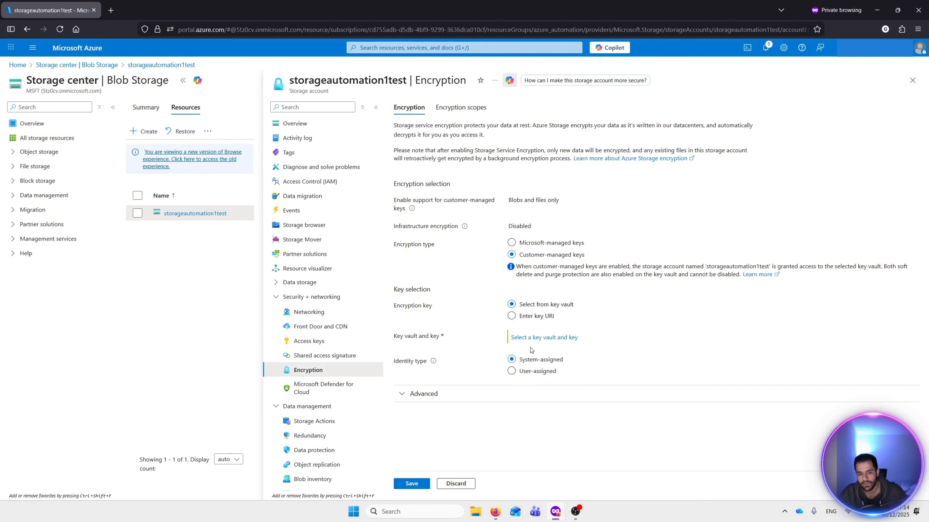
- Choose key vault kryvaultgoli123 and its key keyobjectgoli as the storage account's encryption key
click(538, 337)
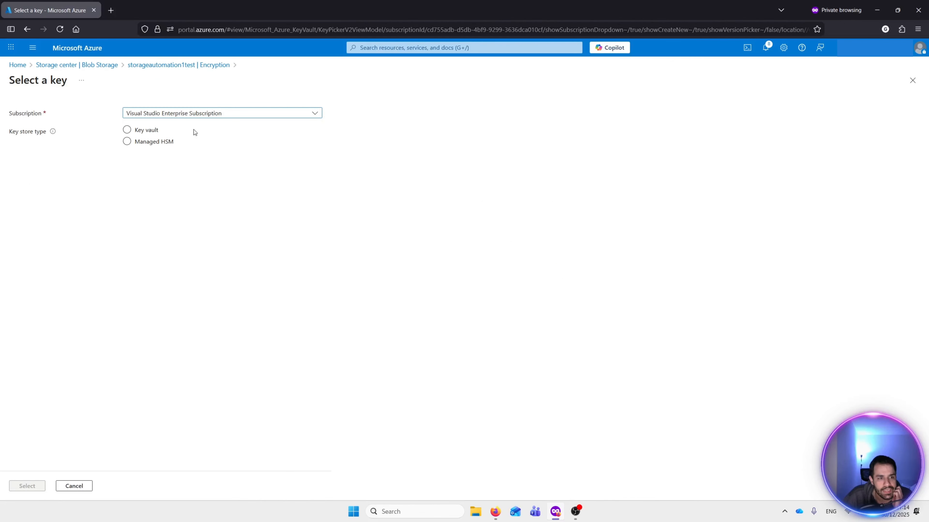
click(142, 131)
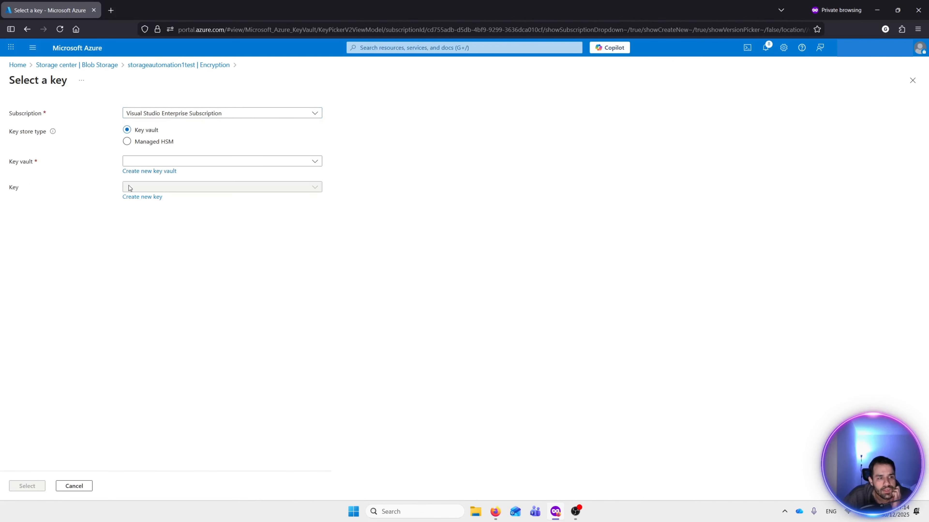
click(135, 164)
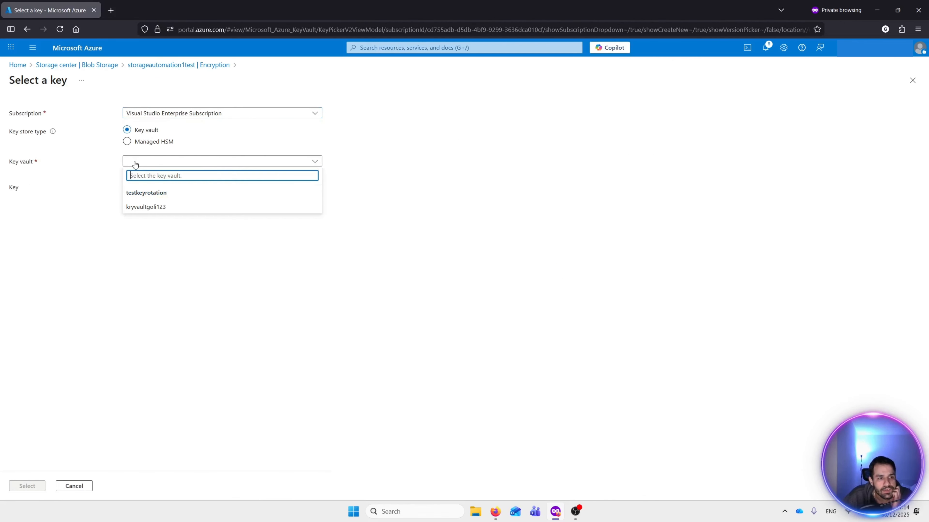
click(149, 208)
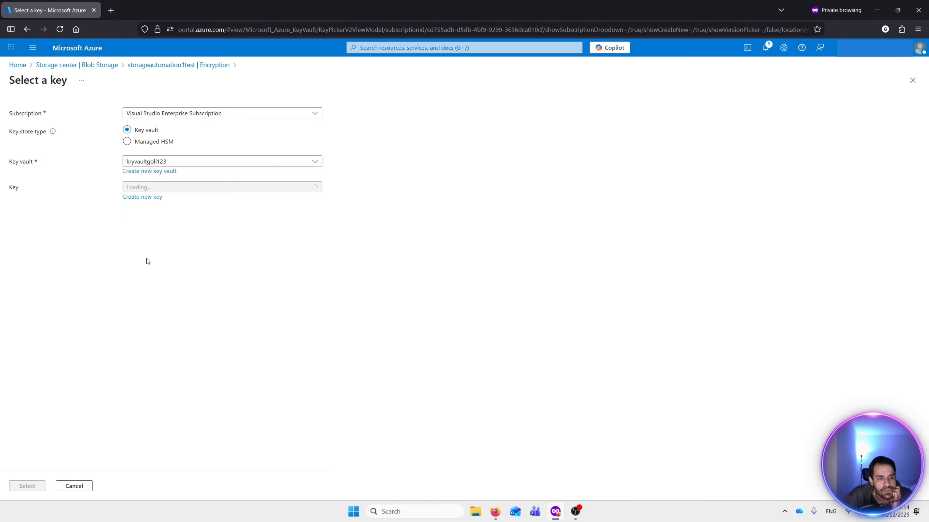
click(156, 197)
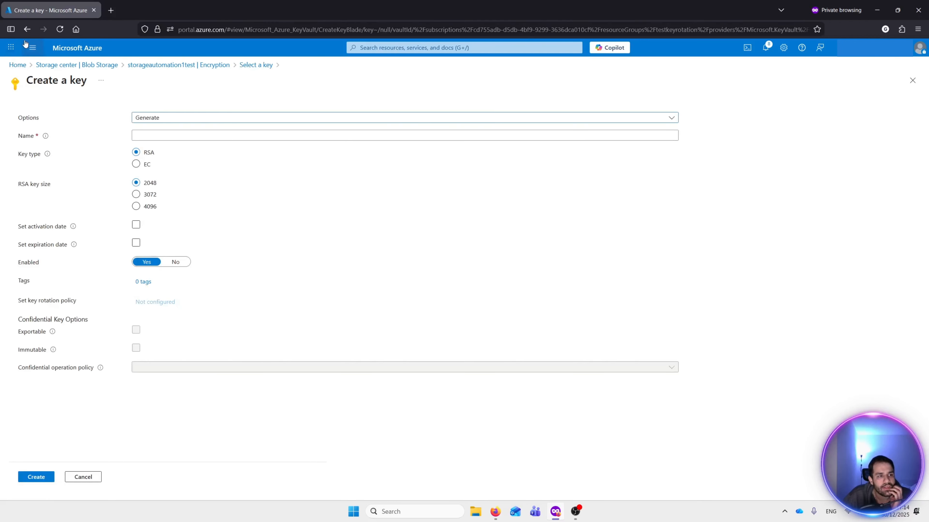
click(912, 80)
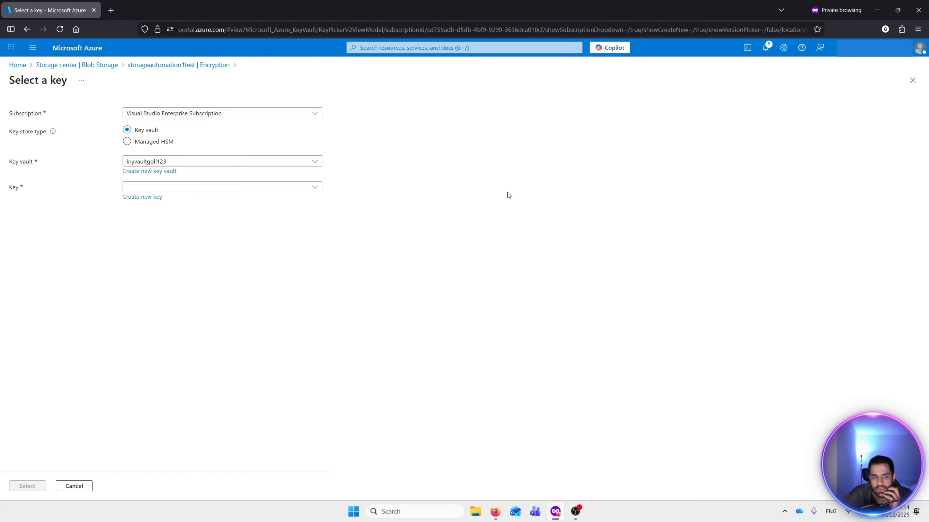
click(173, 186)
click(149, 220)
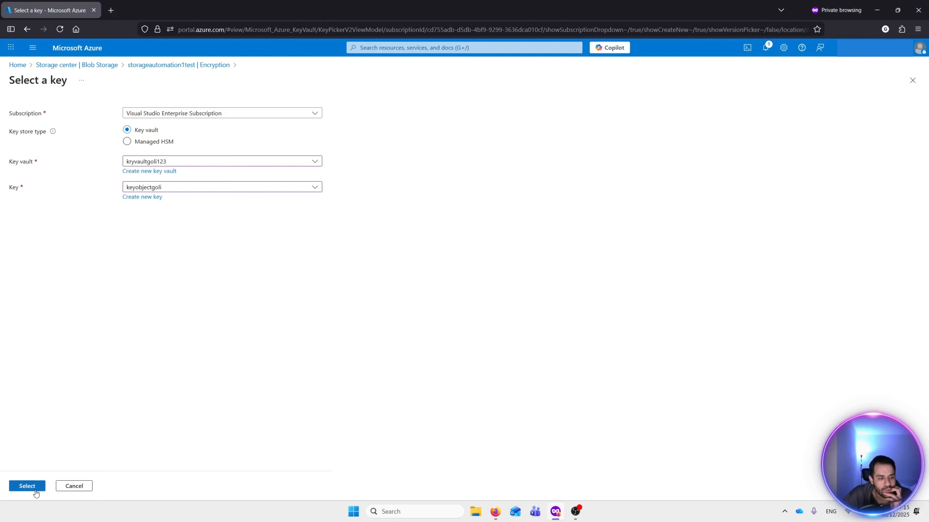
click(27, 487)
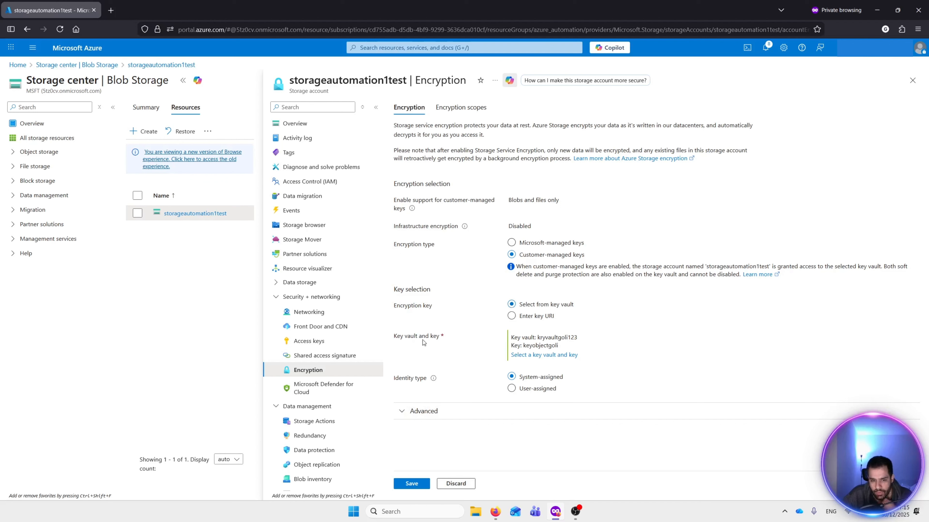
- Check the key URI option, return to selecting from key vault, and save the encryption settings
mouse_move(541, 340)
mouse_down()
mouse_move(569, 340)
mouse_move(552, 345)
mouse_up()
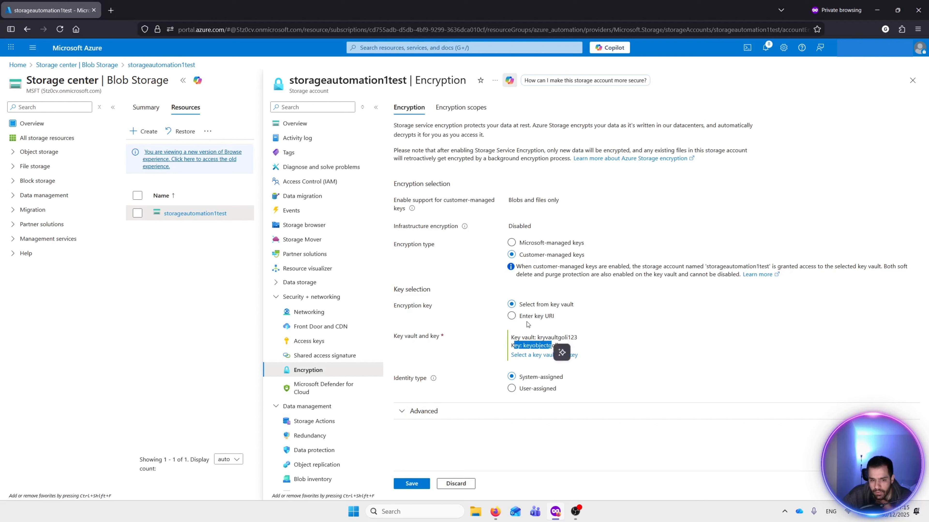
click(535, 320)
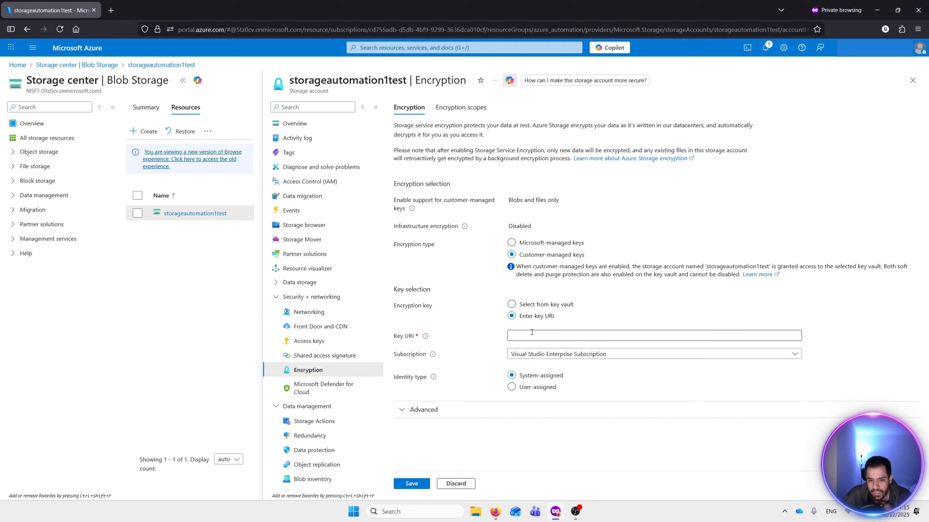
click(557, 332)
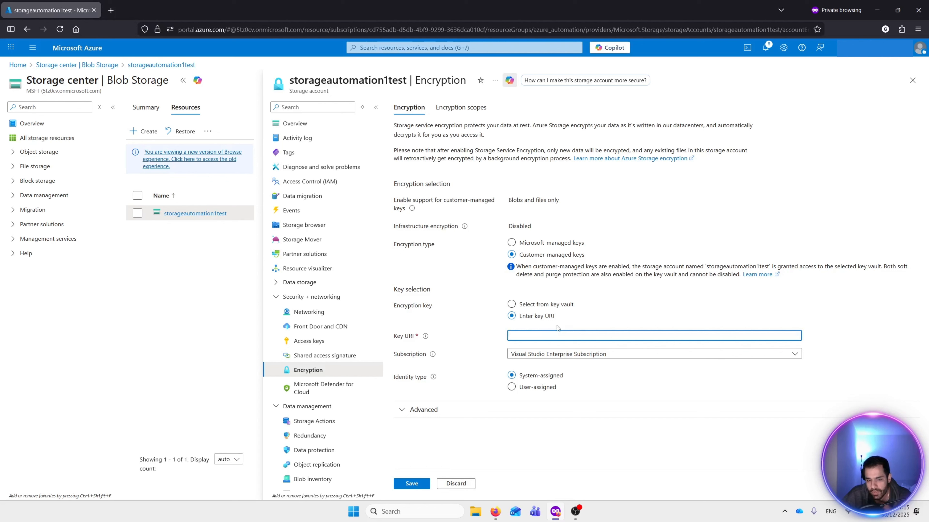
click(544, 307)
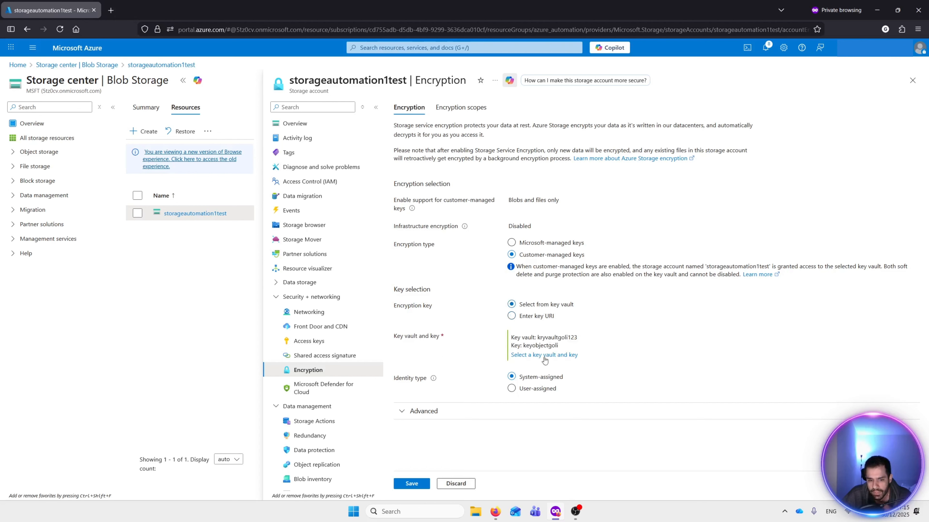
click(415, 487)
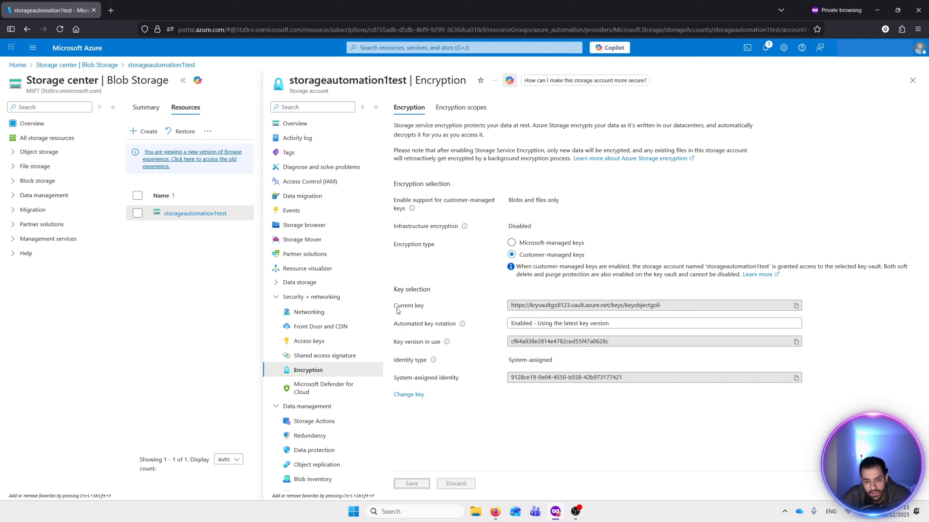
- Review the storage account's current key, automated key rotation setting and key version in use
click(657, 306)
drag(661, 306, 627, 306)
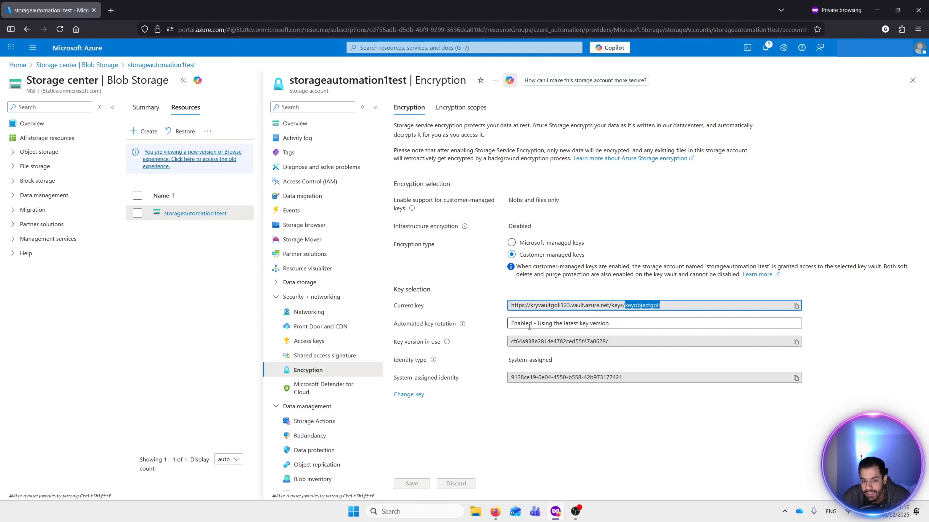
click(560, 323)
drag(548, 325, 609, 323)
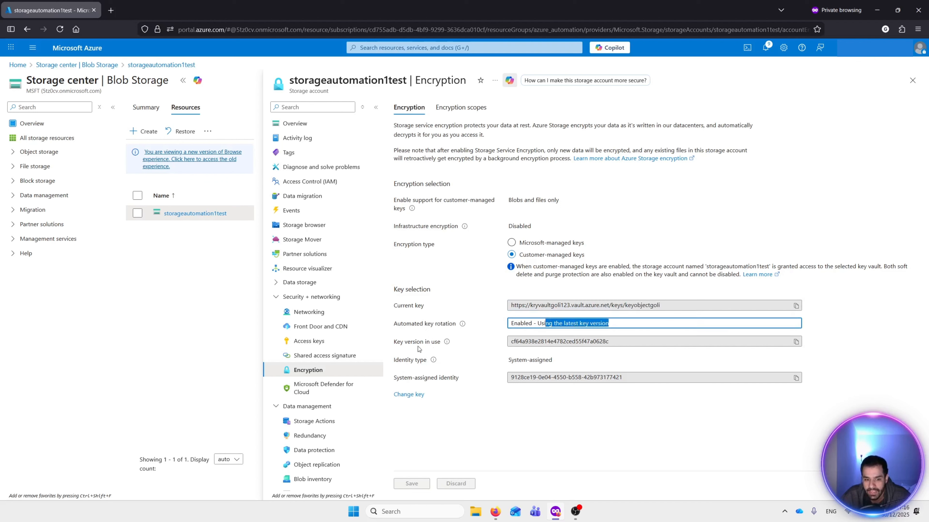
click(560, 342)
drag(593, 344, 518, 344)
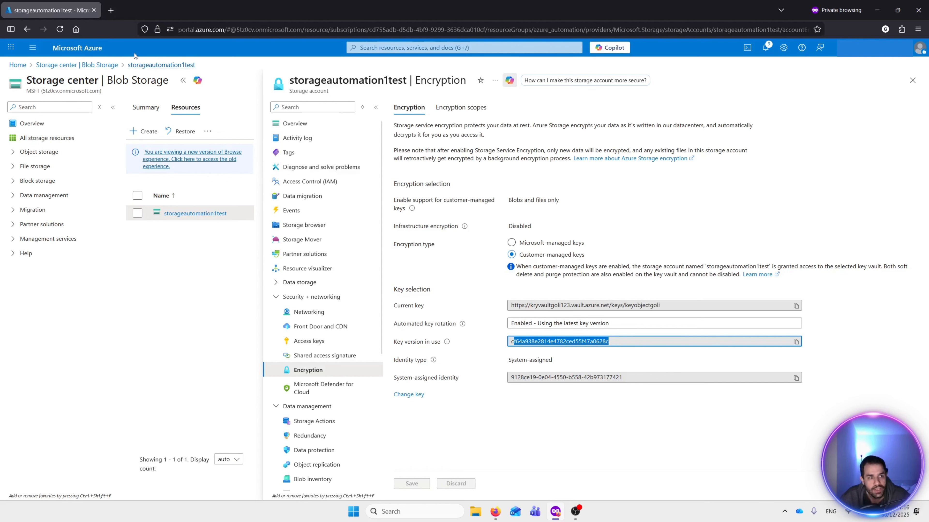
- Open the rotation policy of the keyobjectgoli key in the kryvaultgoli123 key vault
click(73, 49)
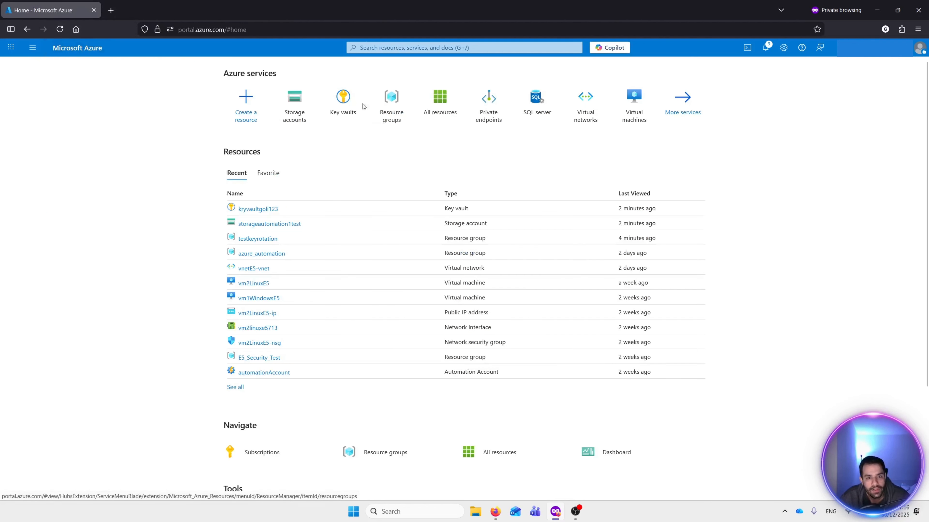
click(345, 108)
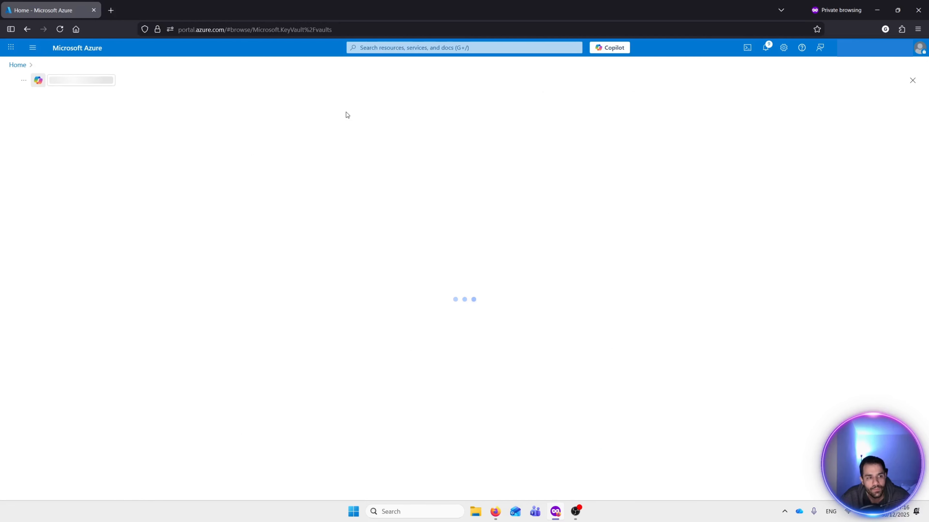
click(64, 196)
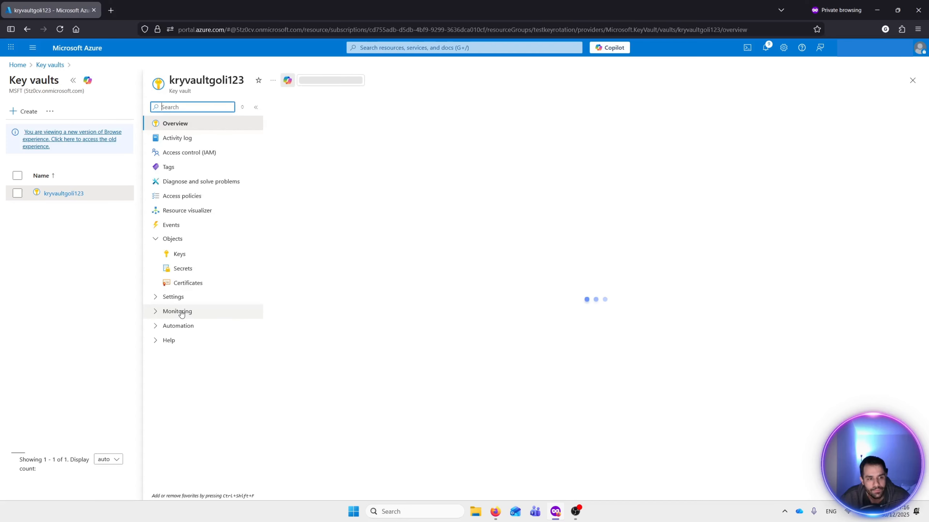
click(178, 253)
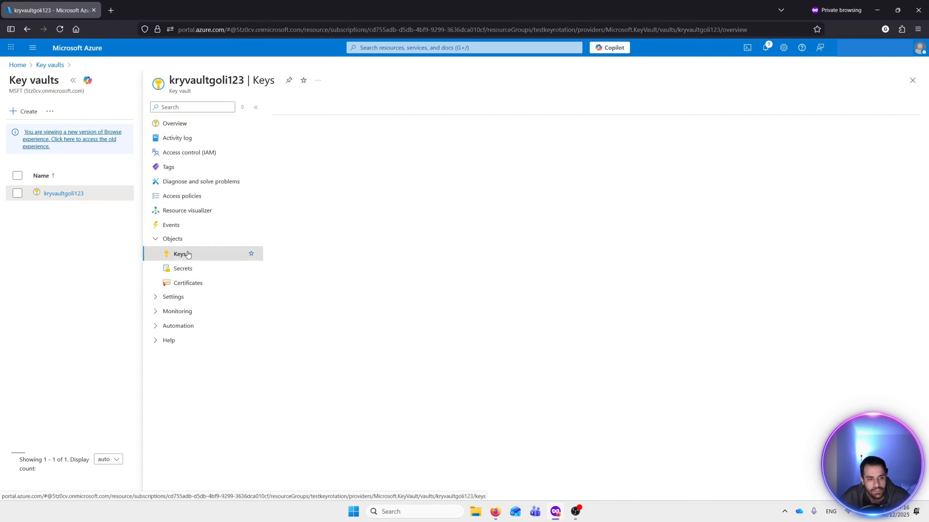
click(306, 150)
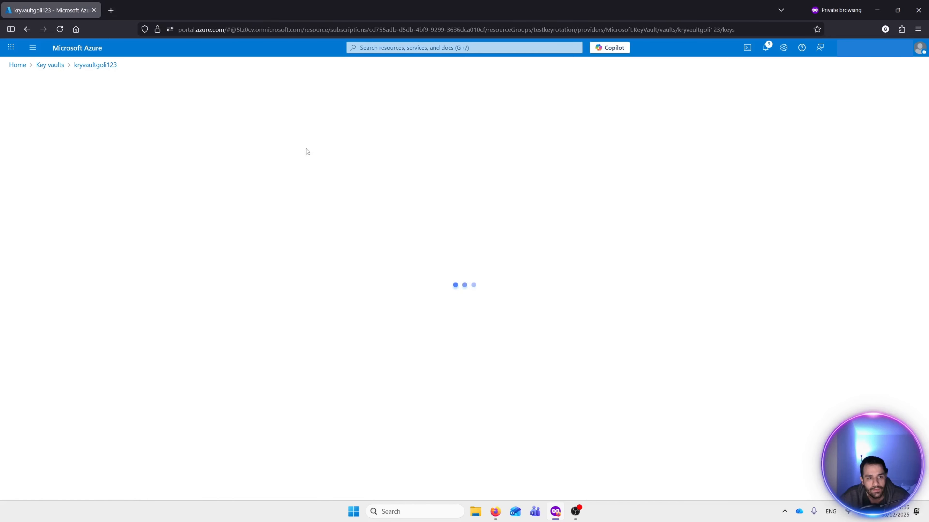
click(235, 111)
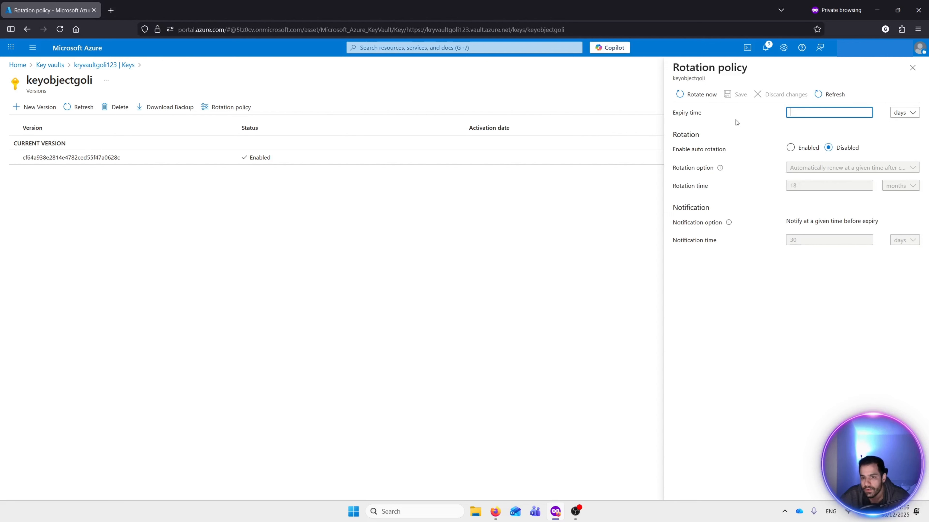
- Set the expiry time in the key's rotation policy to 2 years
click(902, 113)
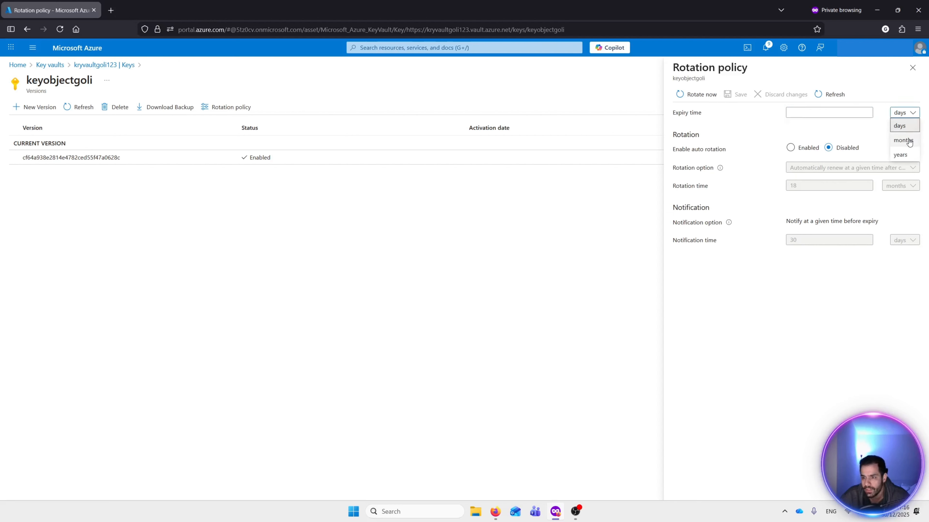
click(904, 153)
click(793, 113)
text(2)
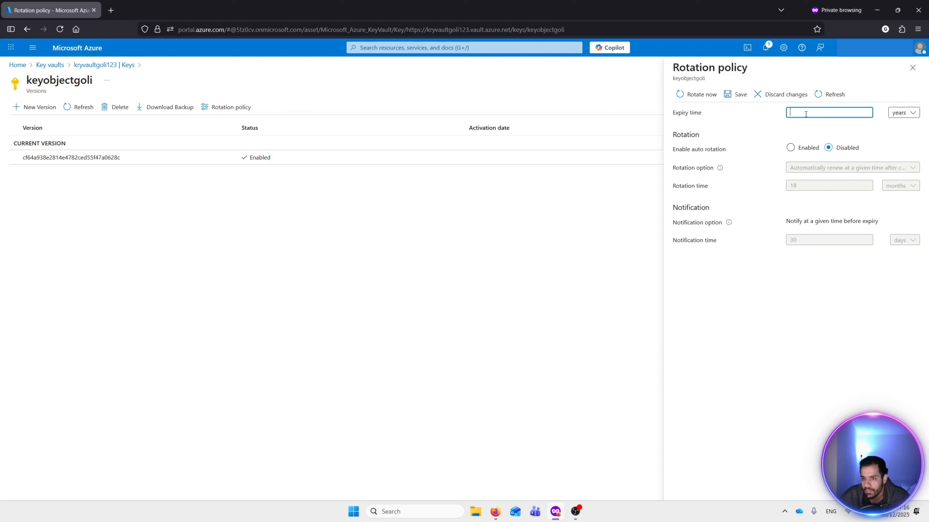
click(745, 150)
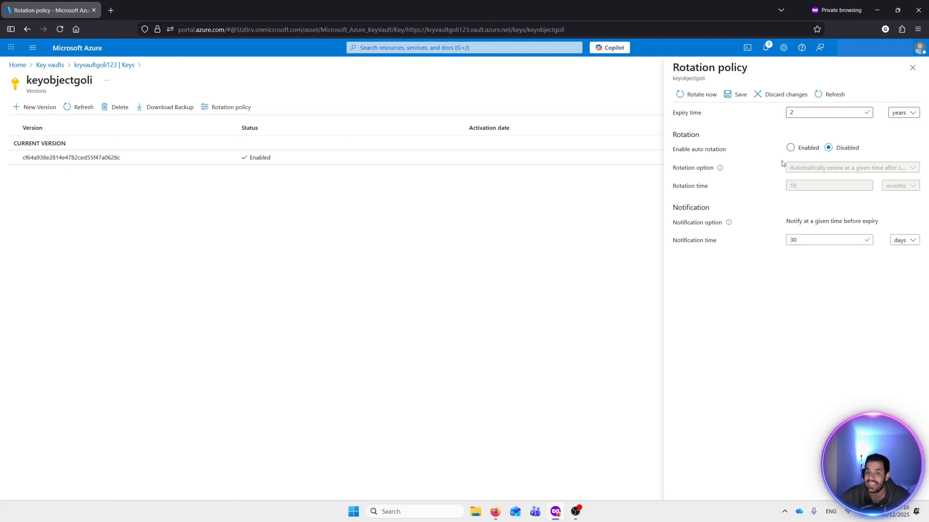
- Enable auto rotation in the key's rotation policy and open the list of rotation options
click(790, 147)
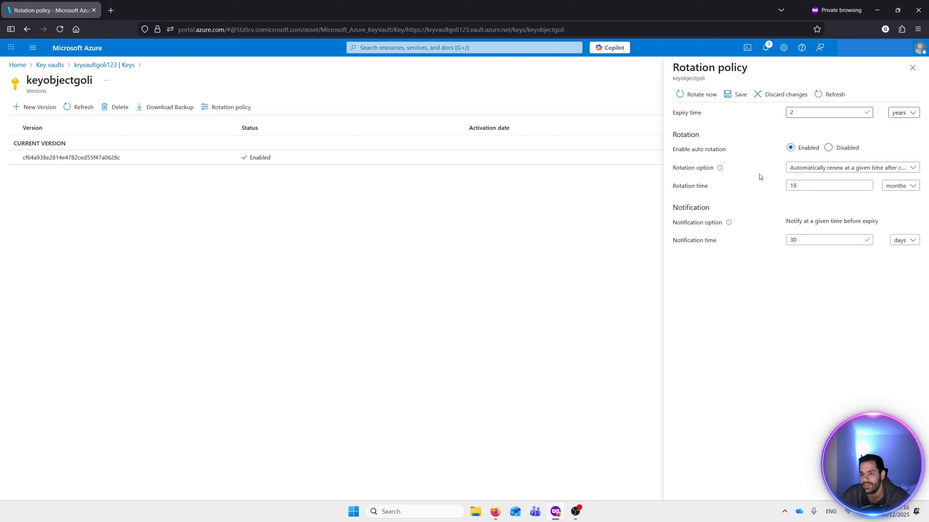
click(812, 174)
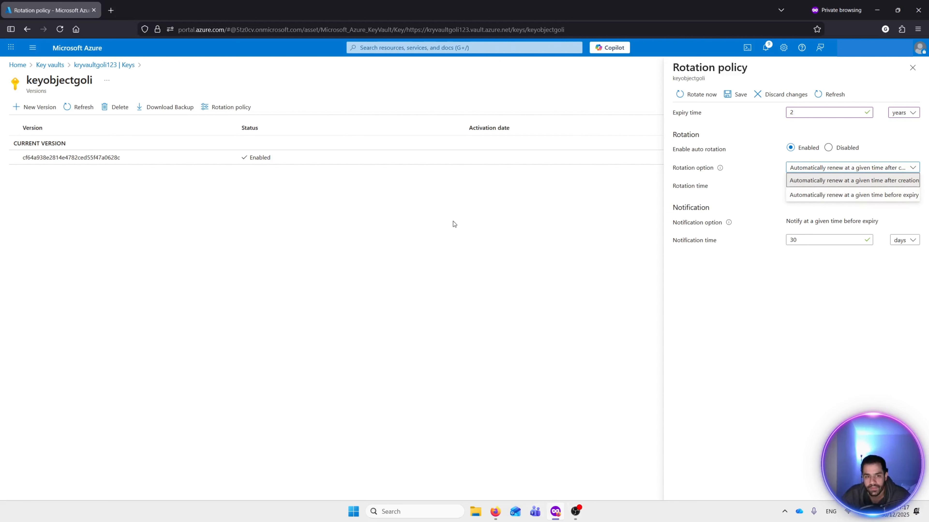
- Switch to Microsoft Whiteboard, sketch a small box with vertical marks and a curved arrow below the SA diagram, and return to the Azure portal
mouse_move(501, 511)
click(543, 467)
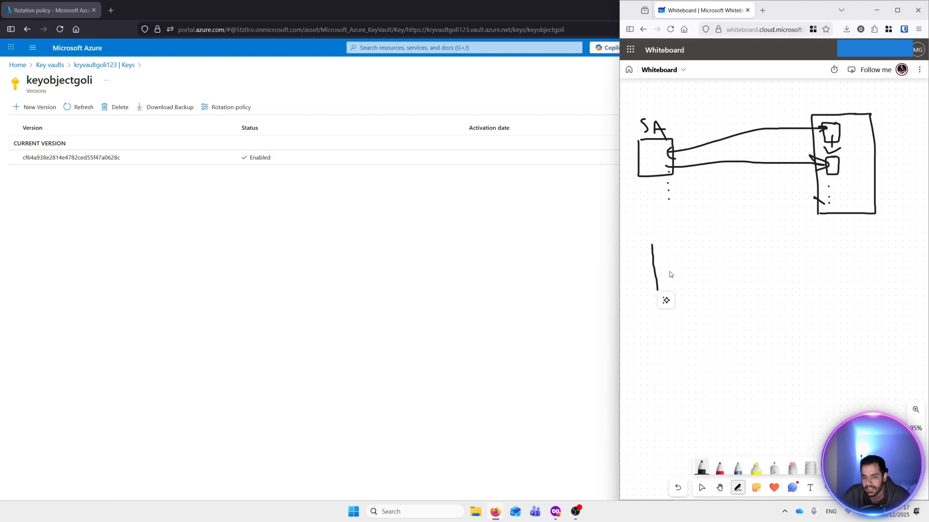
drag(677, 272, 680, 310)
mouse_move(689, 269)
mouse_down()
mouse_move(657, 271)
mouse_move(693, 292)
mouse_move(693, 269)
mouse_move(665, 272)
mouse_move(679, 285)
mouse_up()
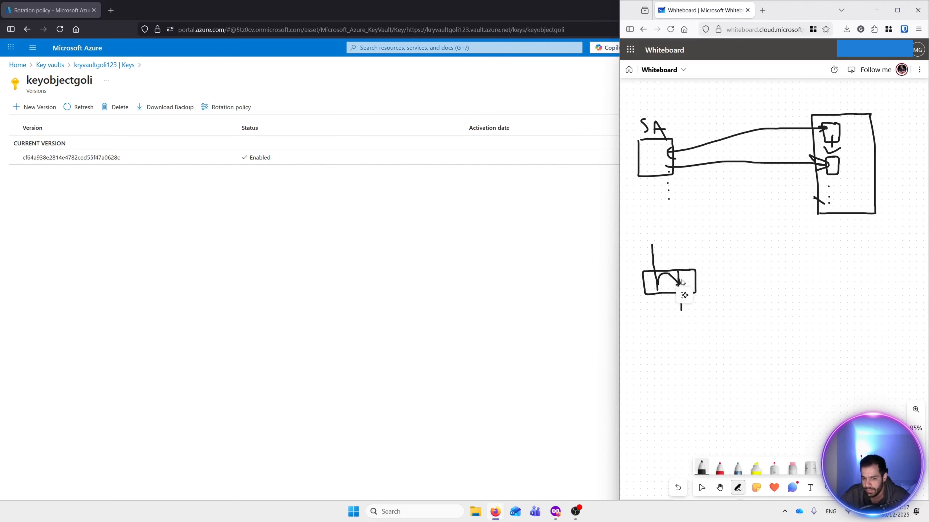
key(alt+Tab)
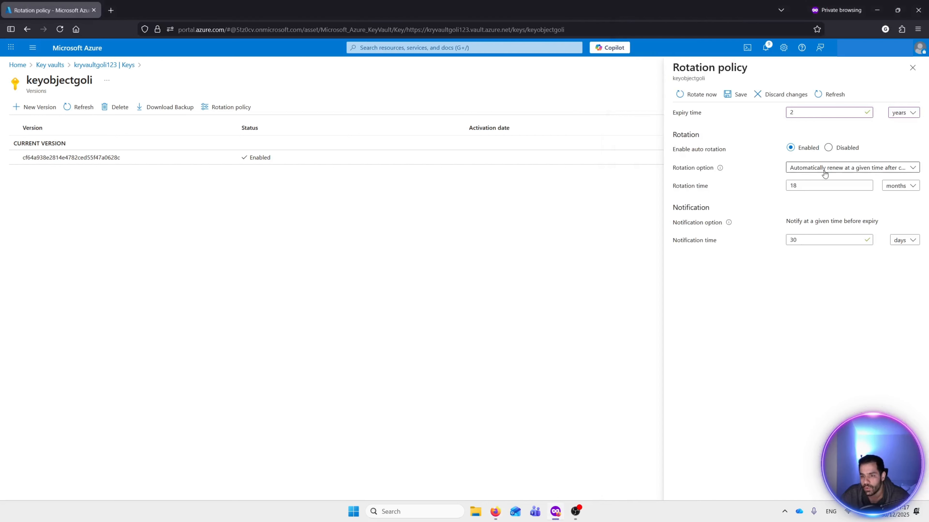
- Set the rotation option to automatically renew at a given time before expiry
click(824, 170)
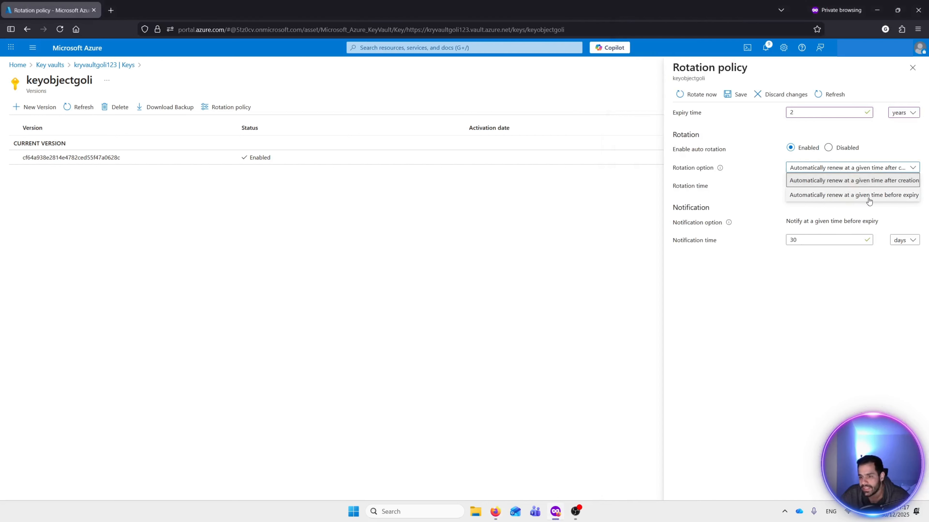
click(903, 200)
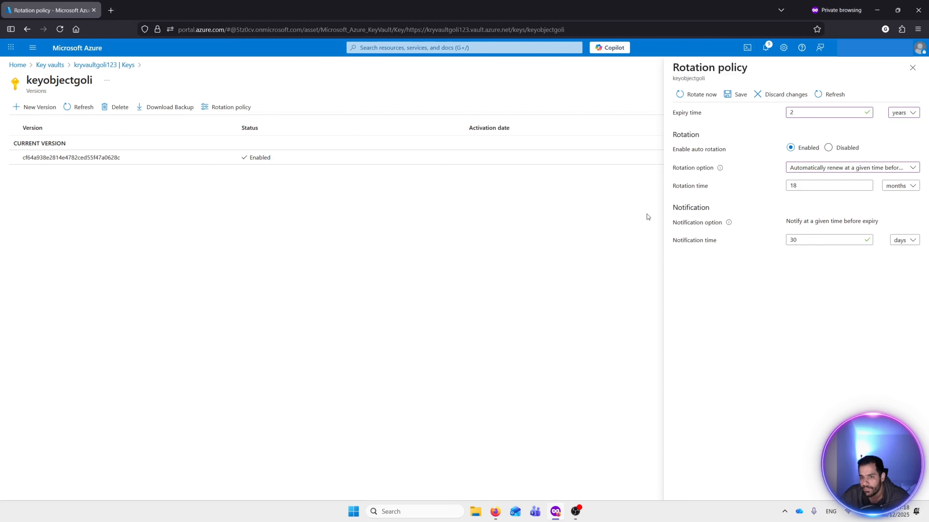
- Try to rotate the key immediately, keeping the unsaved rotation policy edits
click(713, 96)
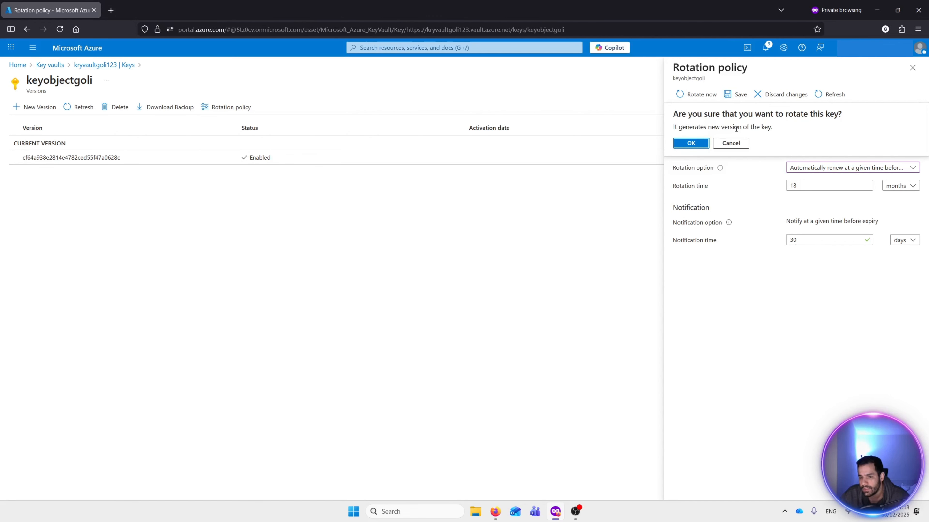
click(691, 143)
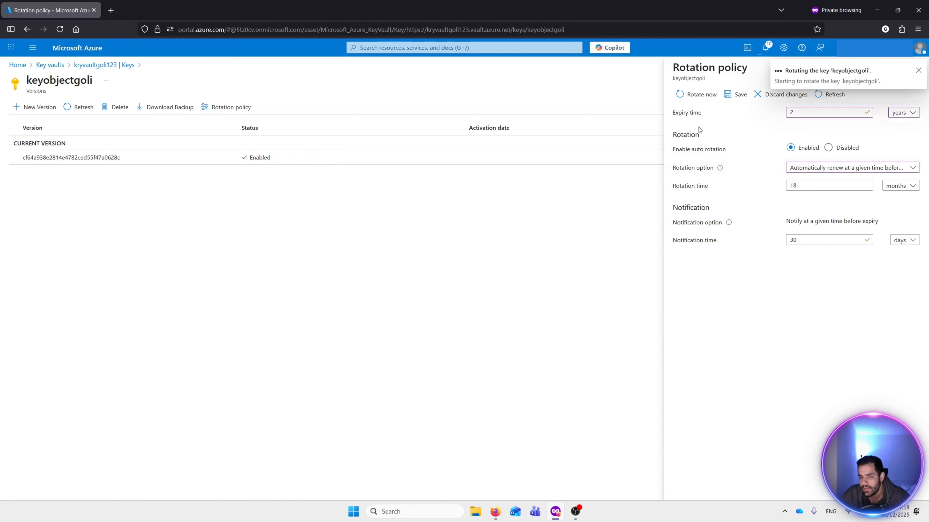
click(740, 95)
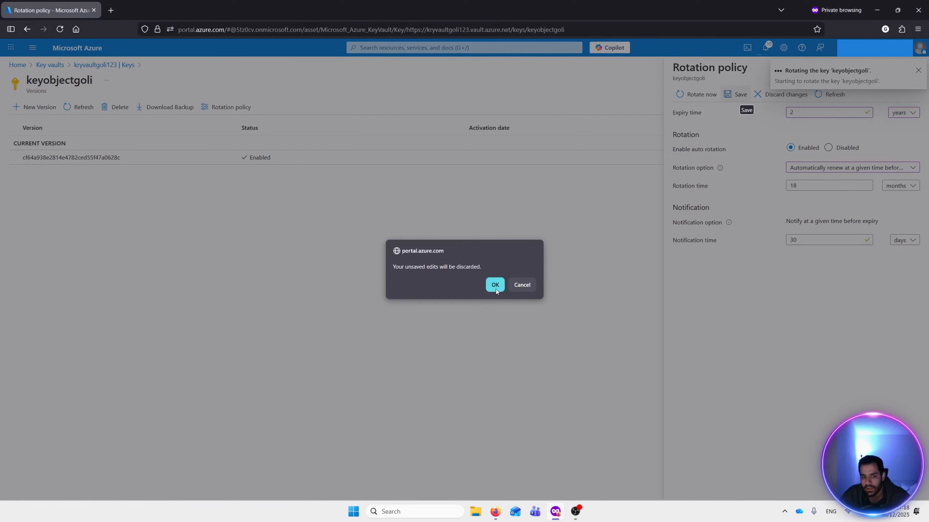
click(519, 287)
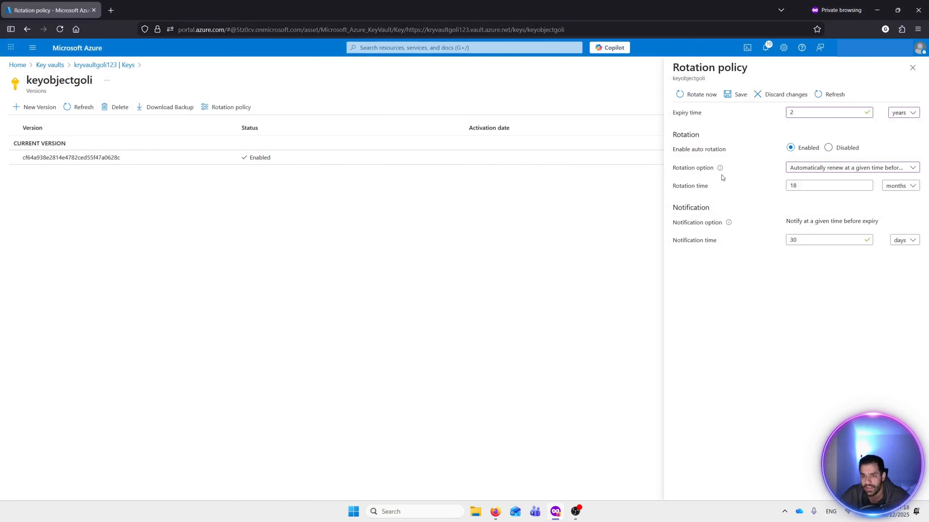
- Save the rotation policy and rotate the keyobjectgoli key immediately to generate a new version
click(731, 95)
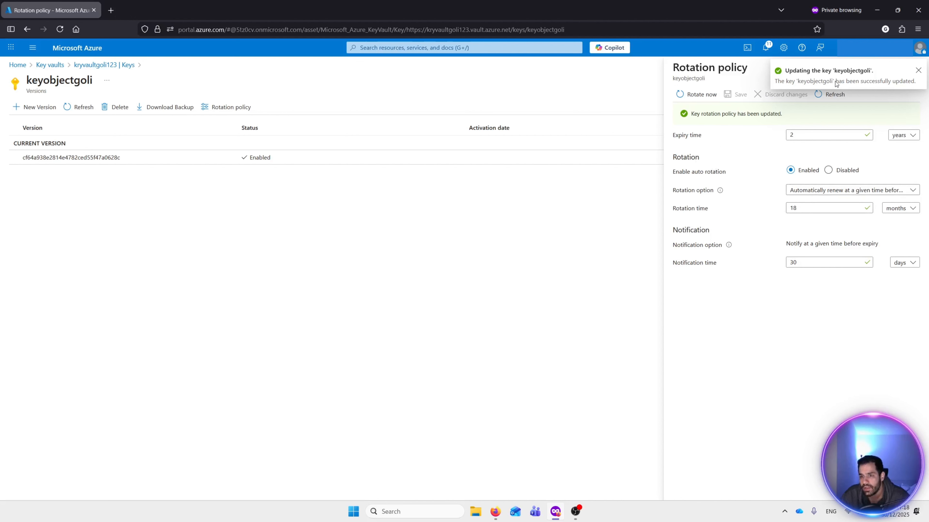
click(918, 70)
click(697, 94)
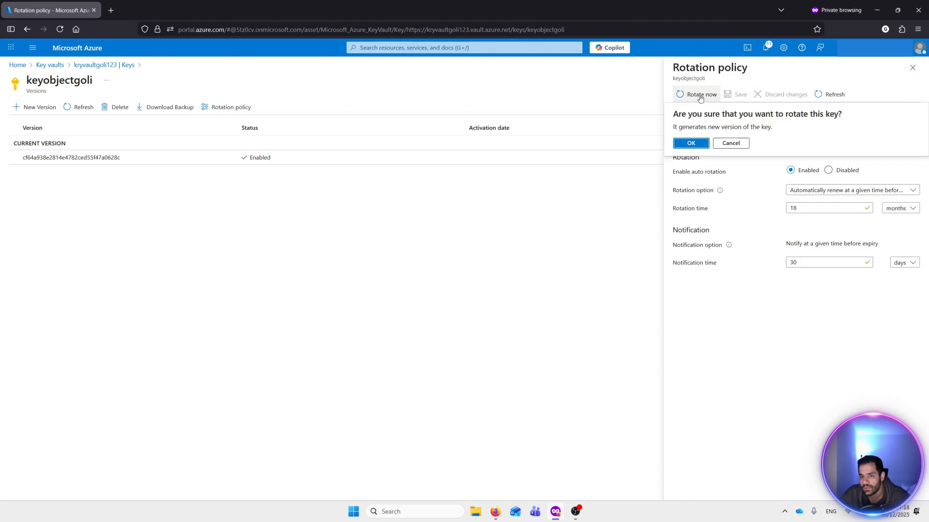
click(690, 144)
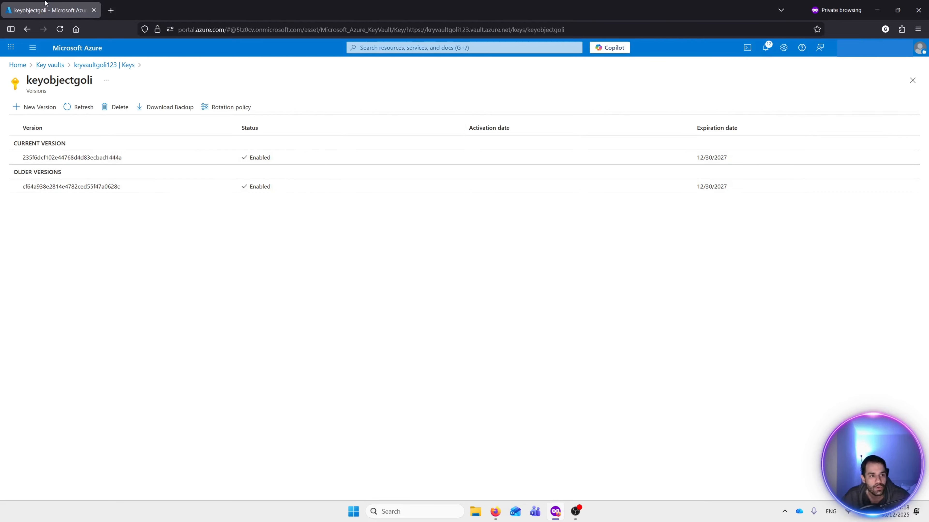
- Duplicate the browser tab of the keyobjectgoli key and go to the Azure home page in the duplicate
right_click(60, 11)
click(265, 316)
right_click(69, 11)
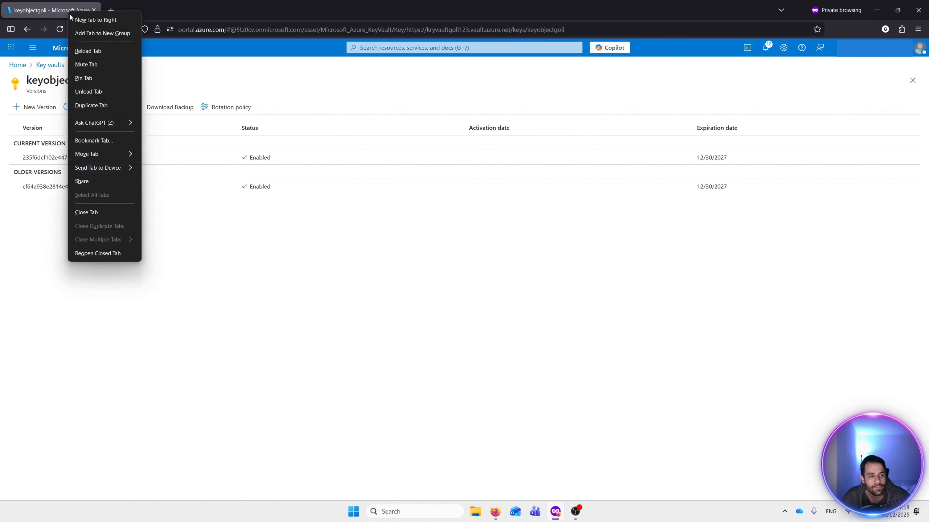
click(97, 106)
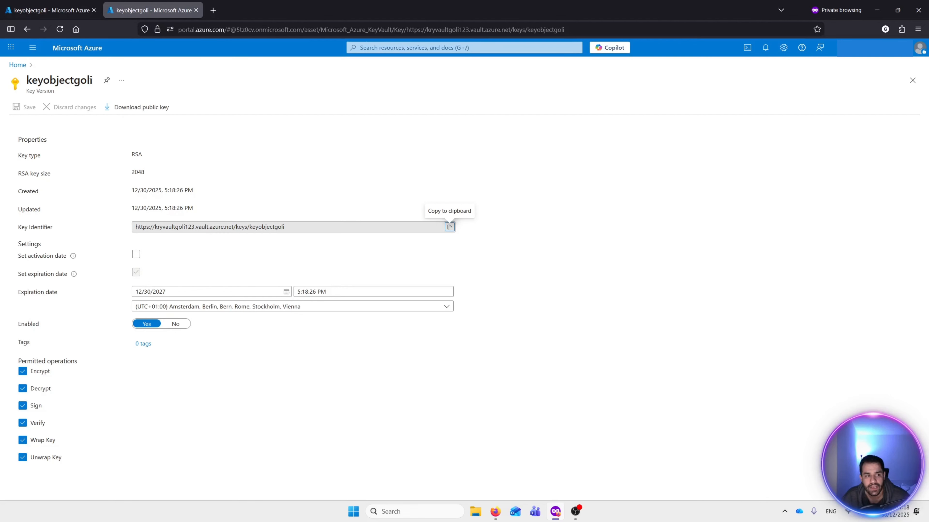
click(84, 52)
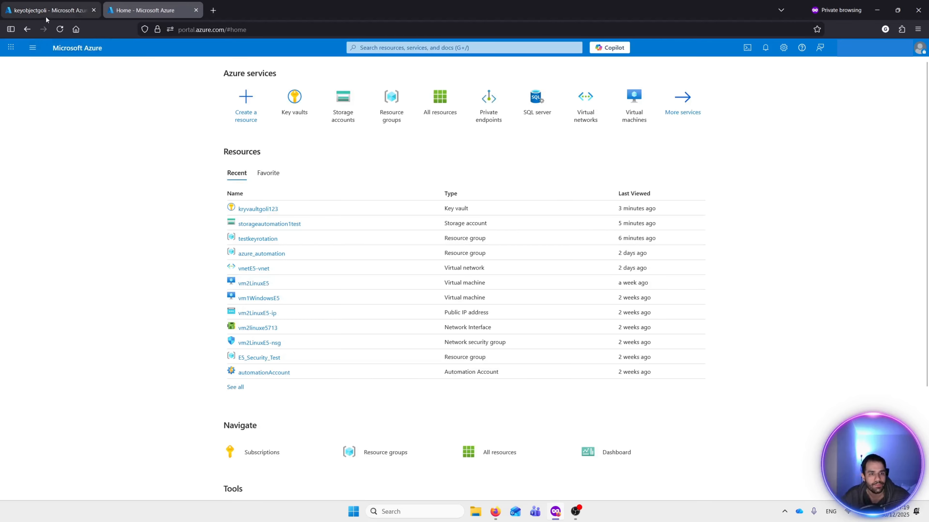
- Open the encryption settings of the storageautomation1test storage account in the duplicated tab
click(342, 106)
click(57, 9)
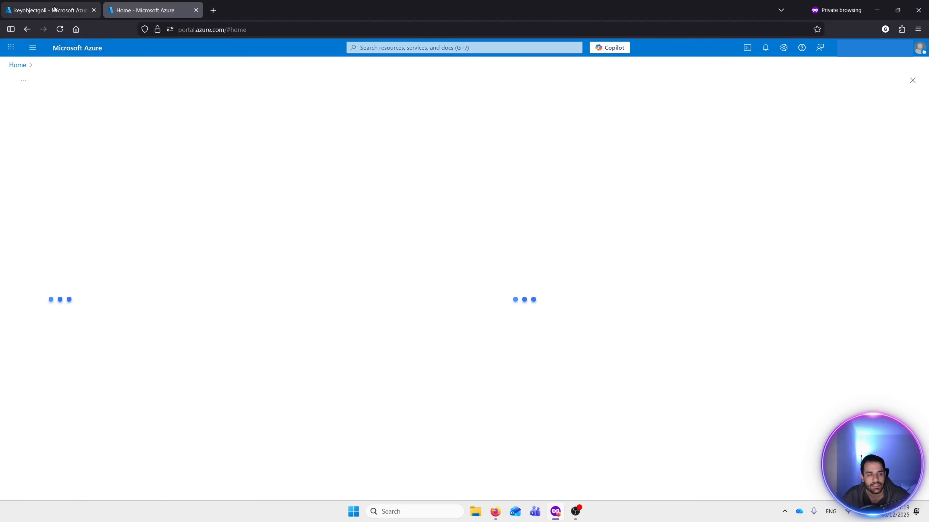
click(135, 10)
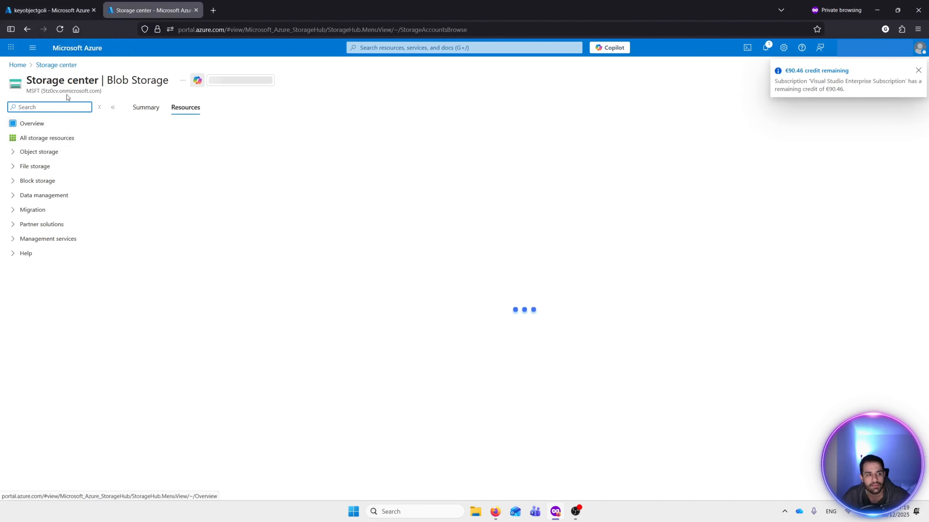
click(193, 215)
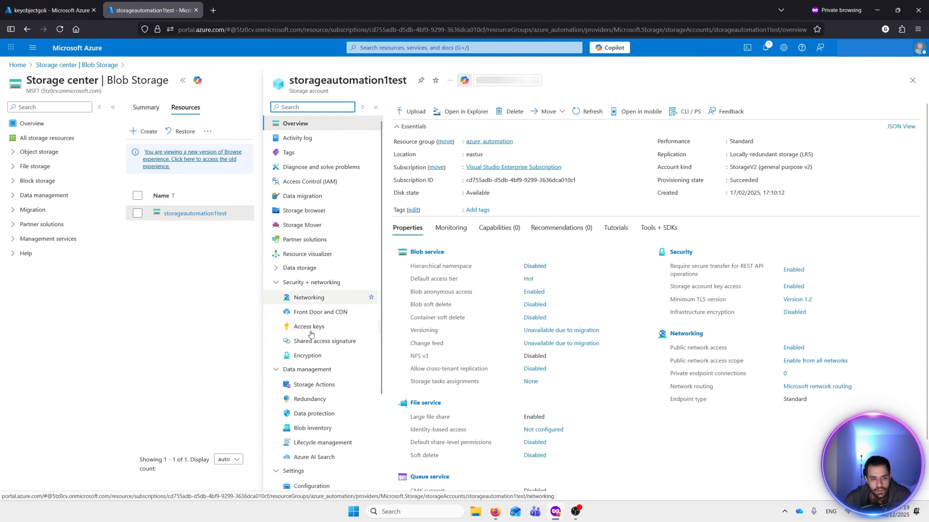
click(309, 370)
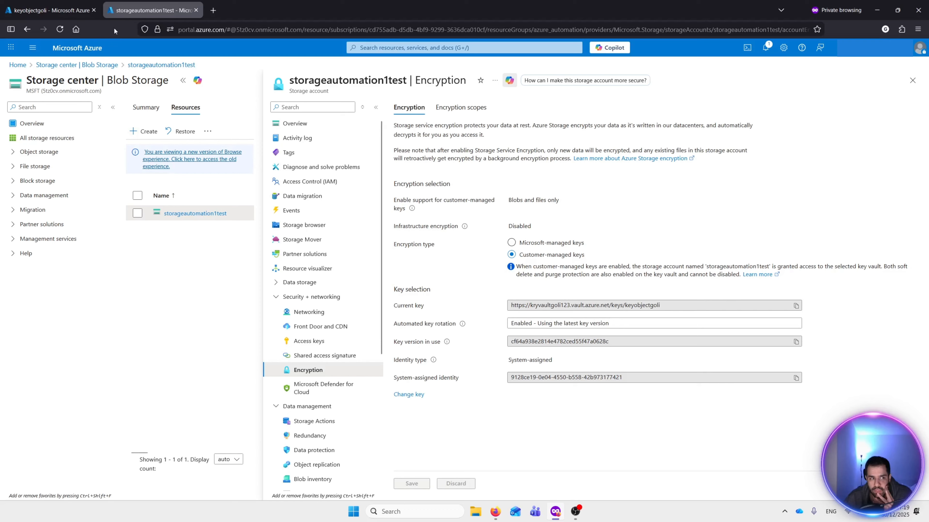
- Compare the storage account's key version in use with the current and older versions of keyobjectgoli in the key vault
click(63, 3)
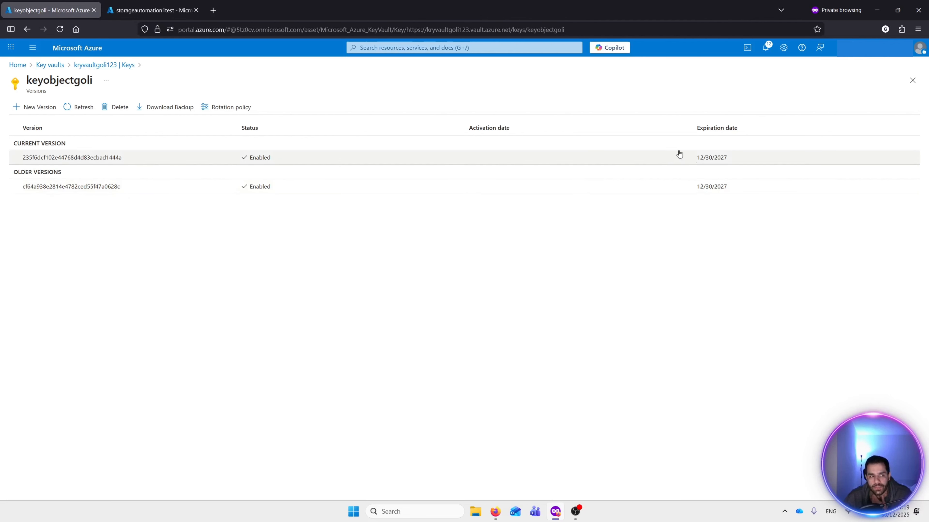
click(151, 10)
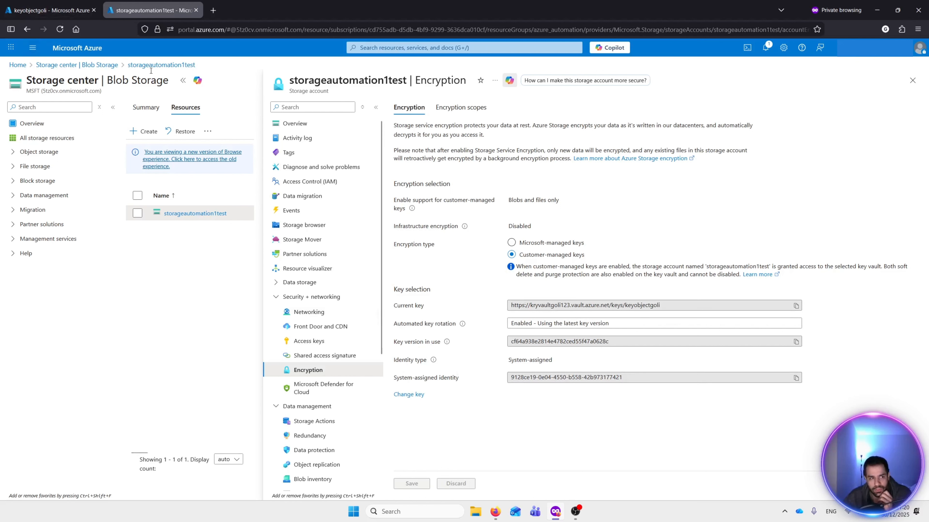
click(48, 11)
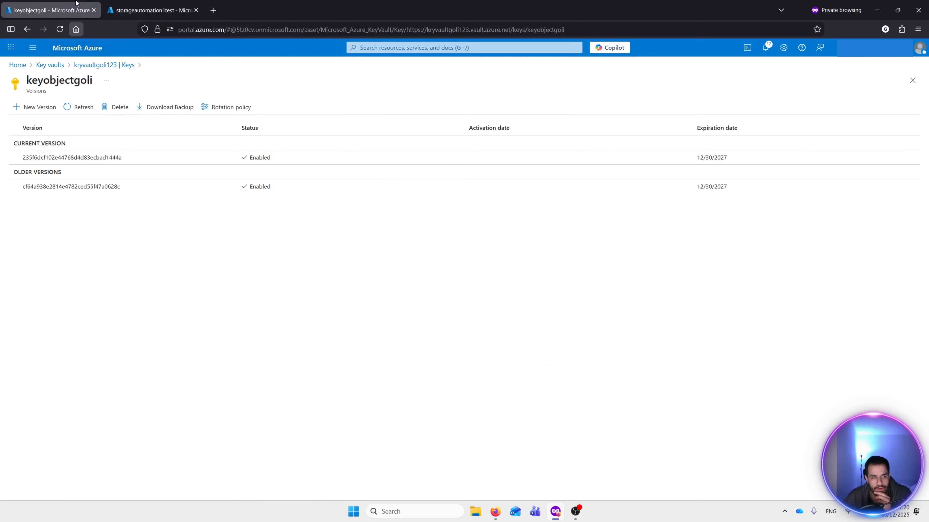
click(152, 10)
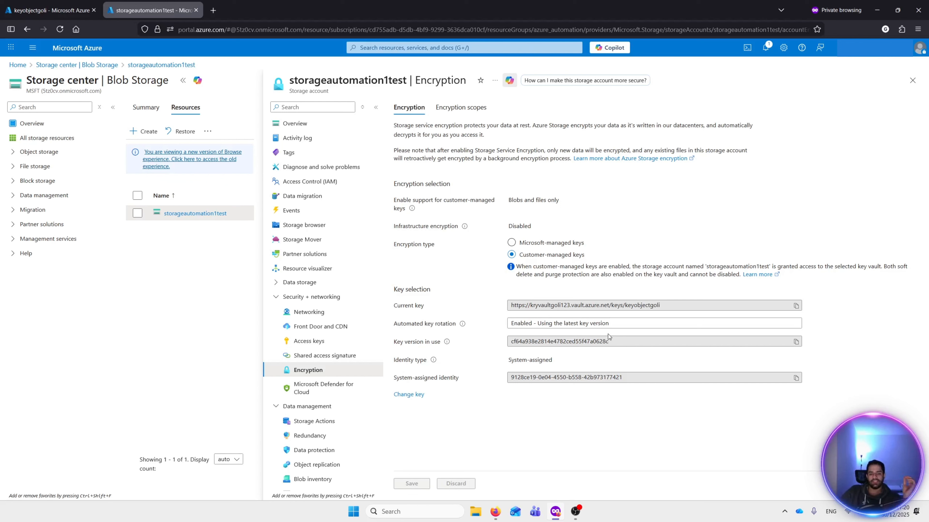
drag(609, 341, 507, 349)
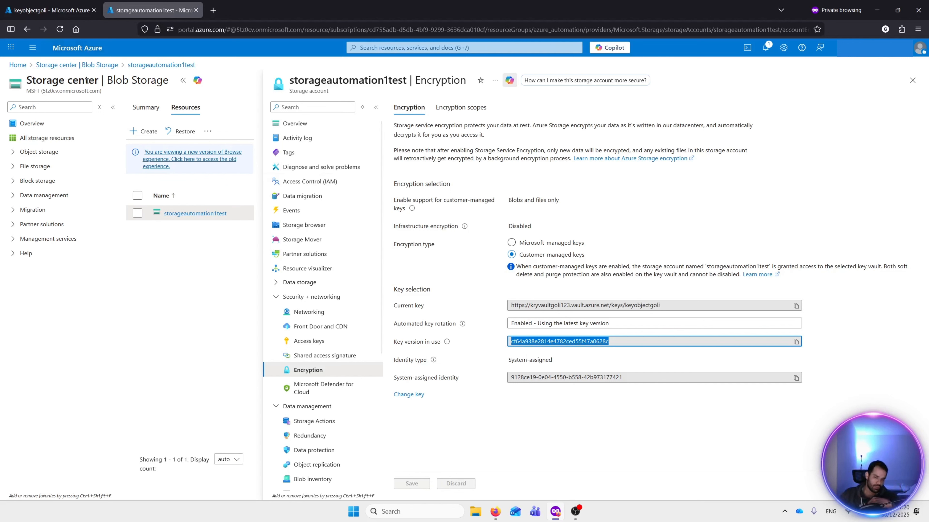
click(45, 7)
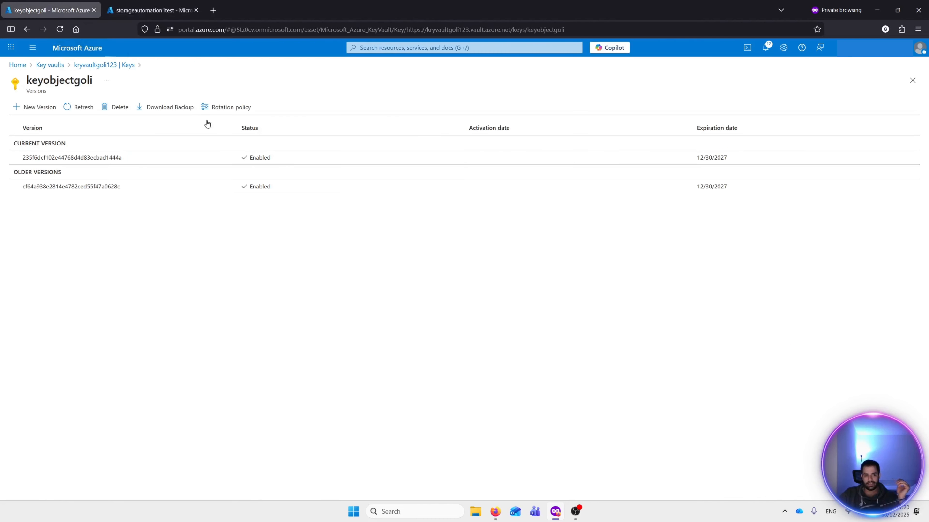